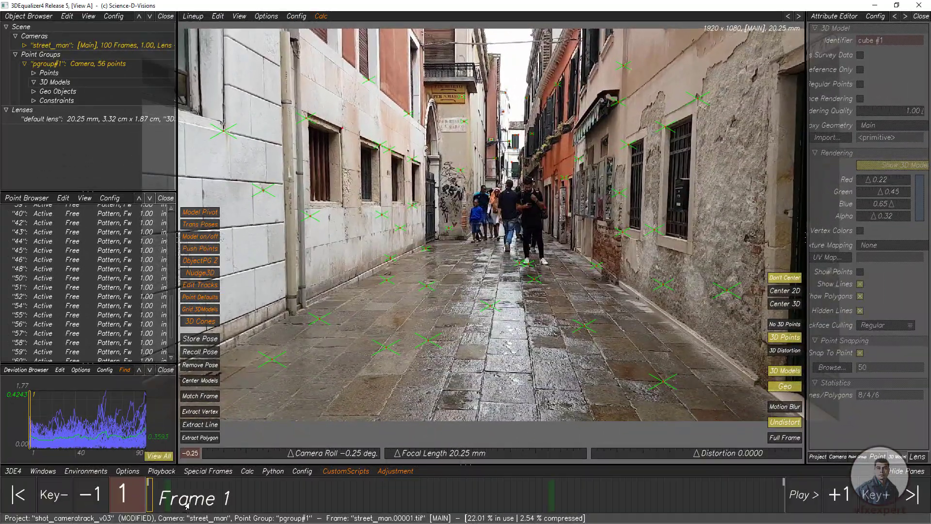
# Play the tracked street_man footage to check the point tracks, stop playback and return to frame 1
pyautogui.moveTo(186, 505); pyautogui.dragTo(113, 480)
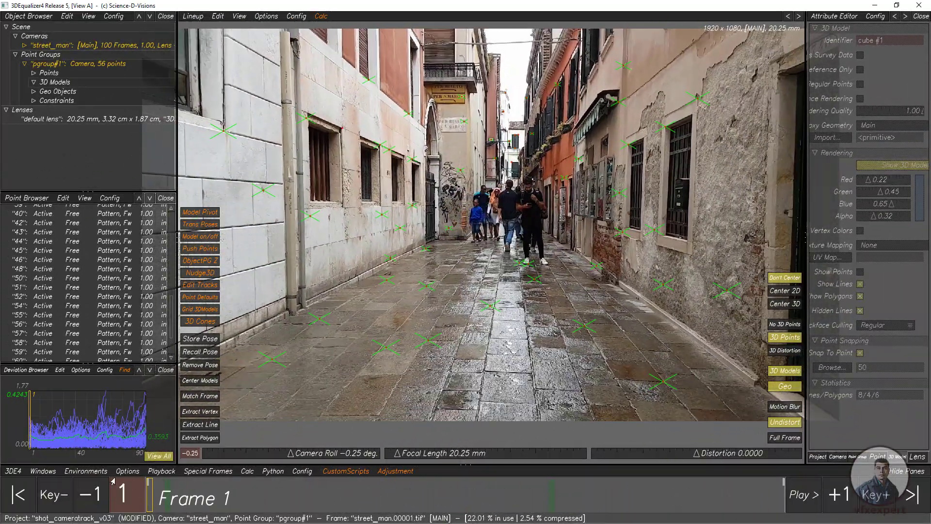
pyautogui.click(794, 497)
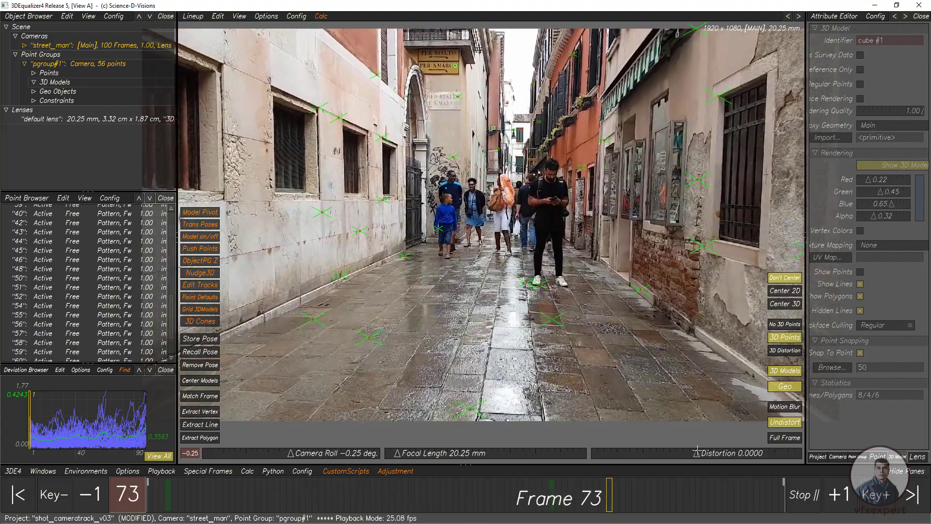
pyautogui.click(794, 505)
pyautogui.moveTo(201, 489); pyautogui.dragTo(148, 488)
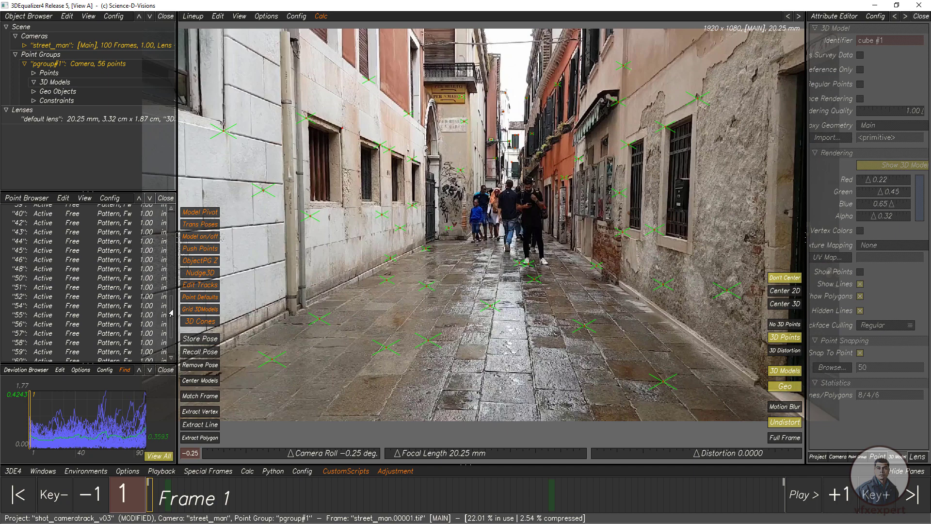
# Open the Patcha 3DModel Grid Creator and check the OBJ model path it uses
pyautogui.click(214, 313)
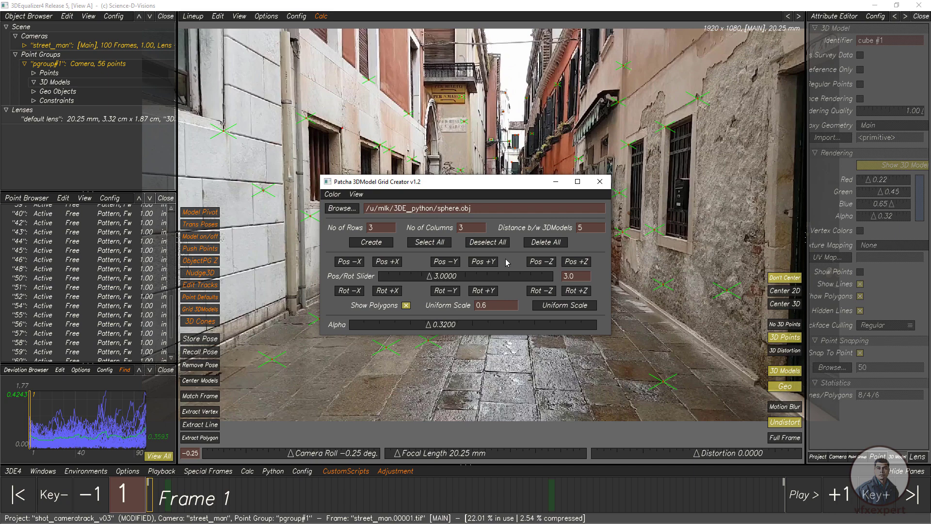
pyautogui.moveTo(507, 184); pyautogui.dragTo(569, 171)
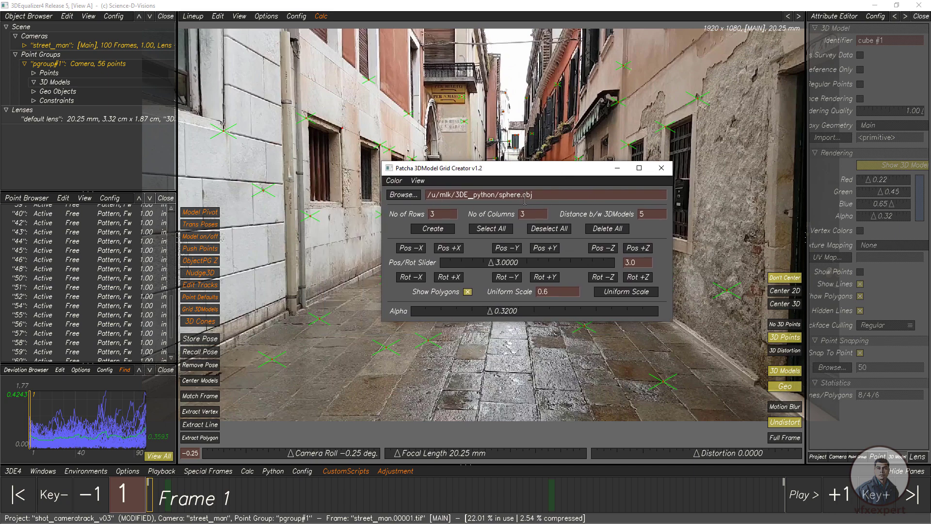
pyautogui.doubleClick(507, 196)
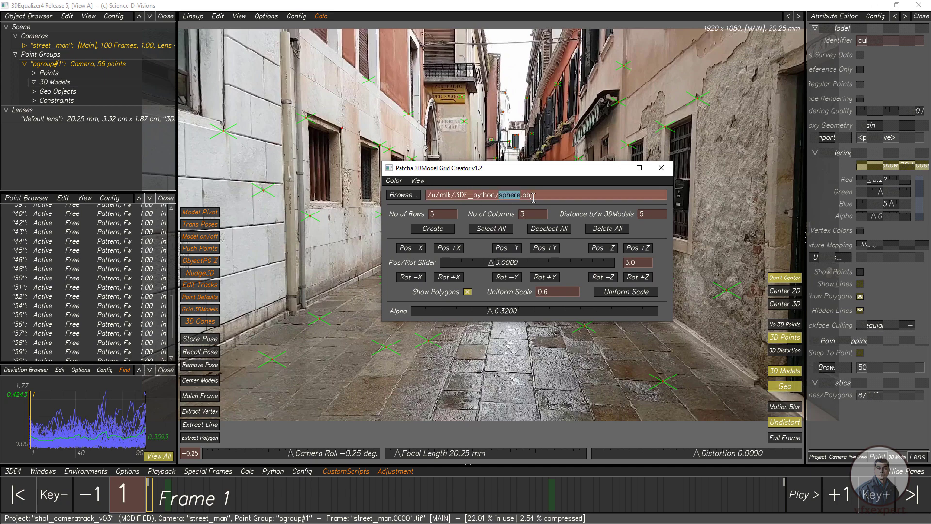
pyautogui.click(539, 194)
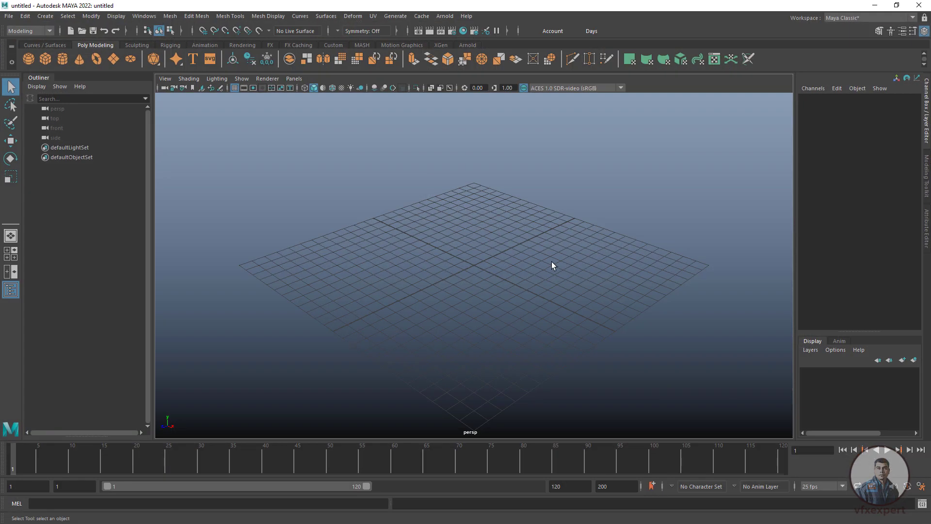
# Switch to Maya and create a polygon sphere at the centre of the grid
pyautogui.click(28, 59)
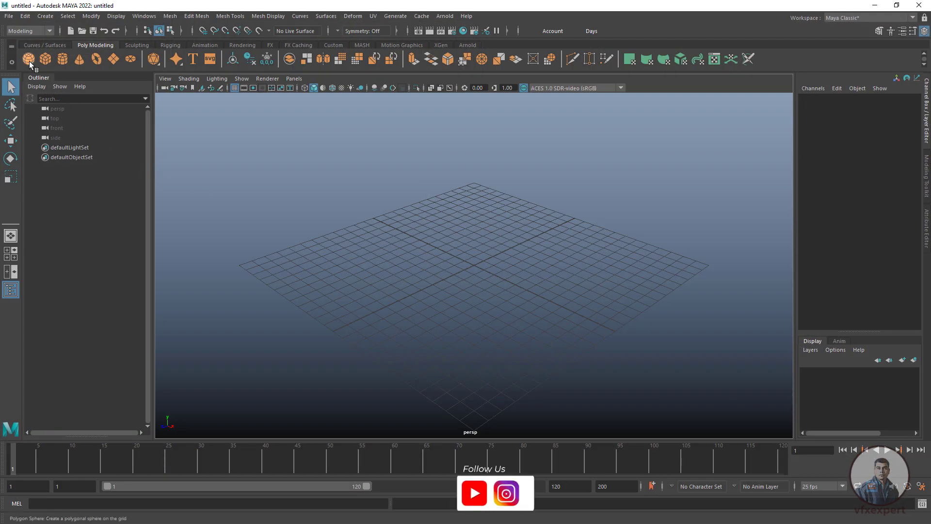
pyautogui.click(491, 266)
pyautogui.click(487, 271)
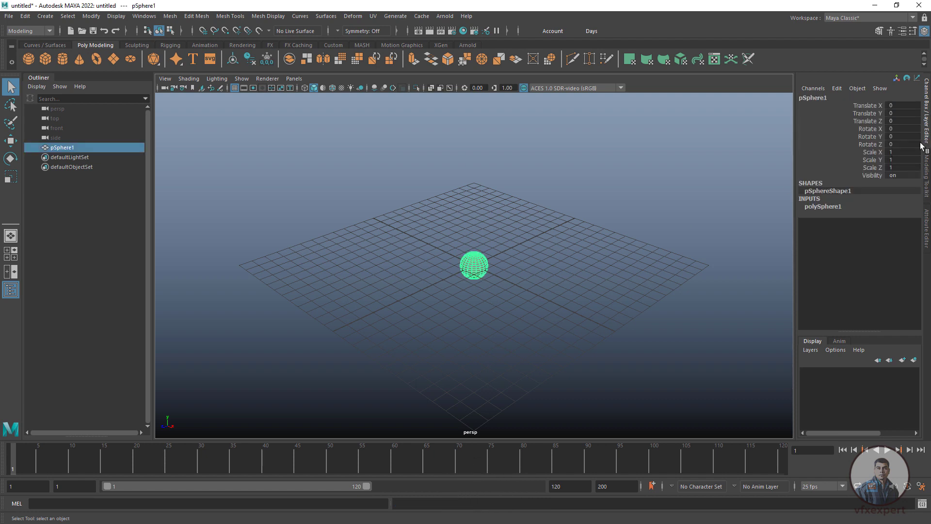
# Set the sphere's Subdivisions Axis and Subdivisions Height to 10
pyautogui.doubleClick(831, 207)
pyautogui.click(826, 214)
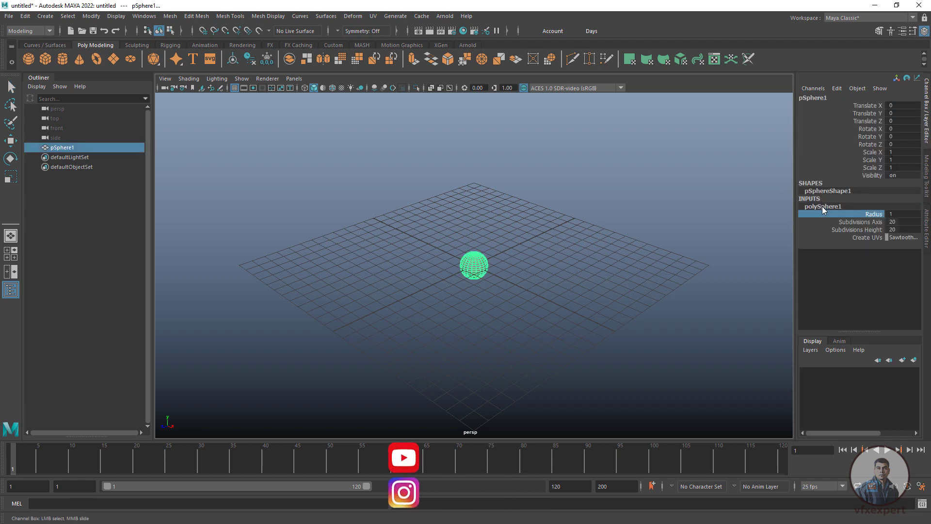
pyautogui.moveTo(906, 221); pyautogui.dragTo(907, 229)
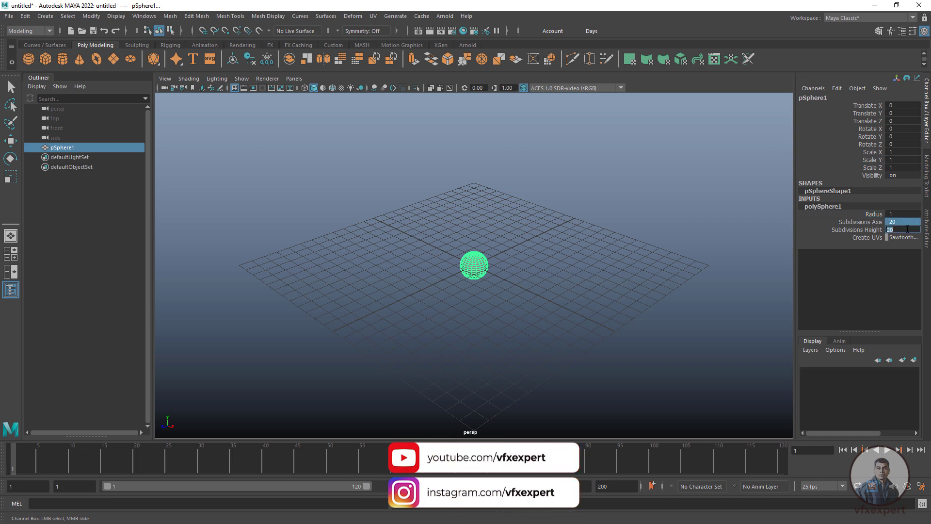
pyautogui.write('10')
pyautogui.press('Return')
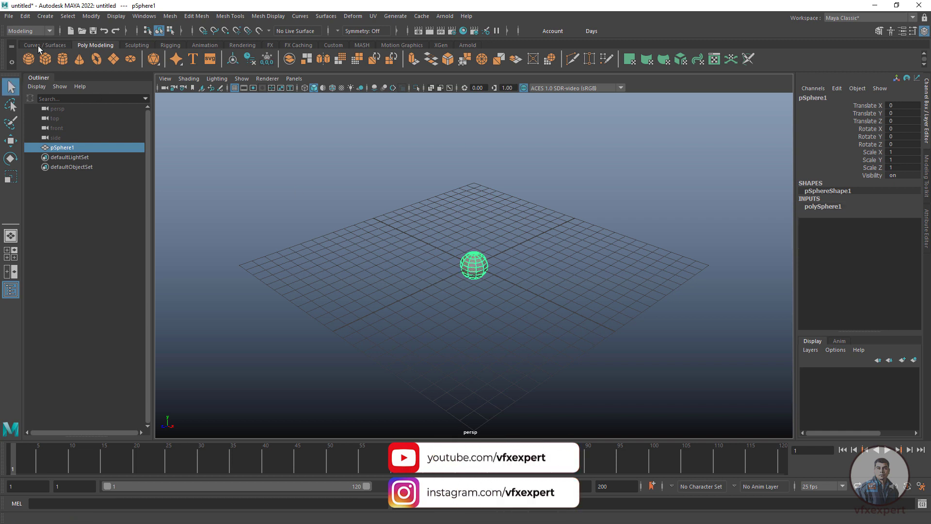
# Export the selected sphere in OBJexport format to the 3DE folder, overwriting sphear_v001.obj
pyautogui.click(8, 17)
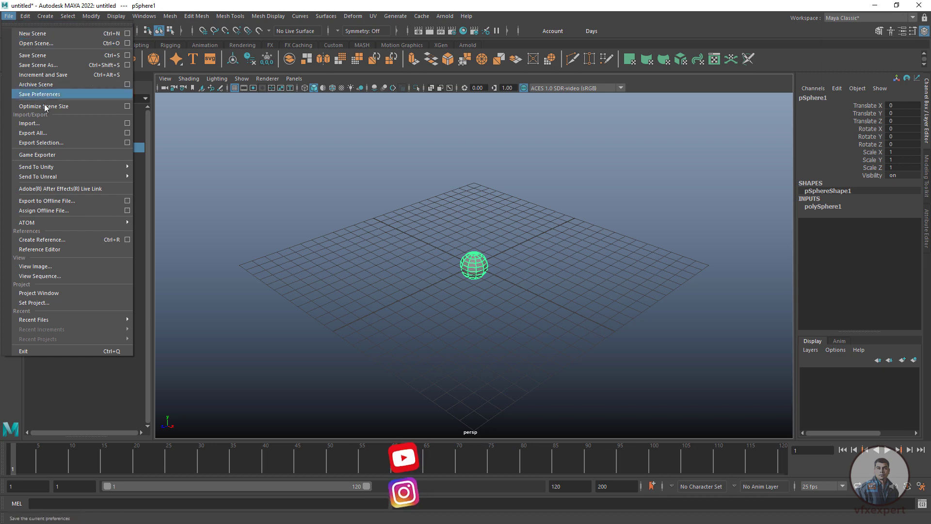
pyautogui.click(68, 141)
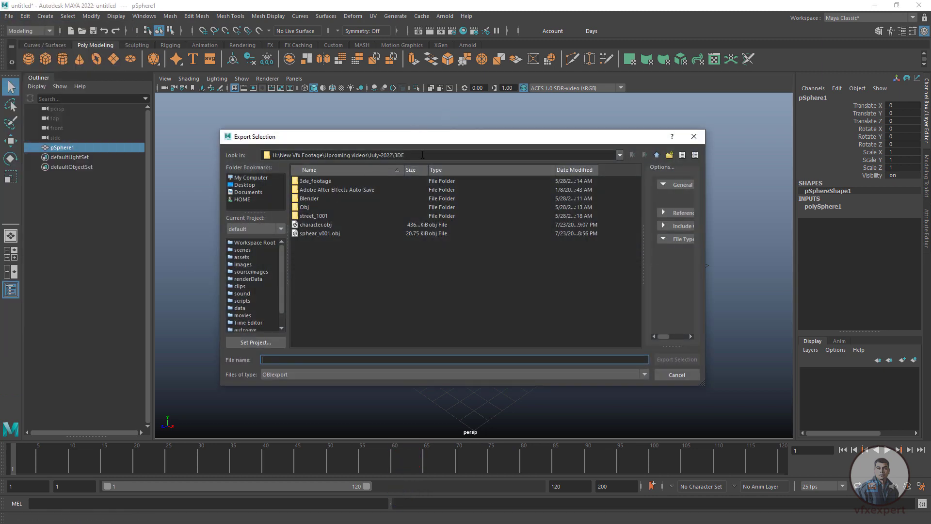
pyautogui.click(369, 233)
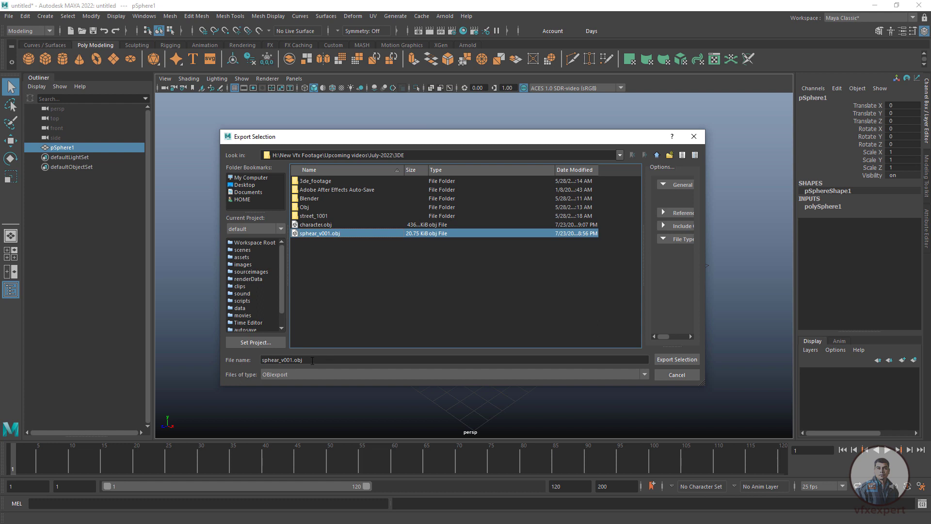
pyautogui.click(285, 360)
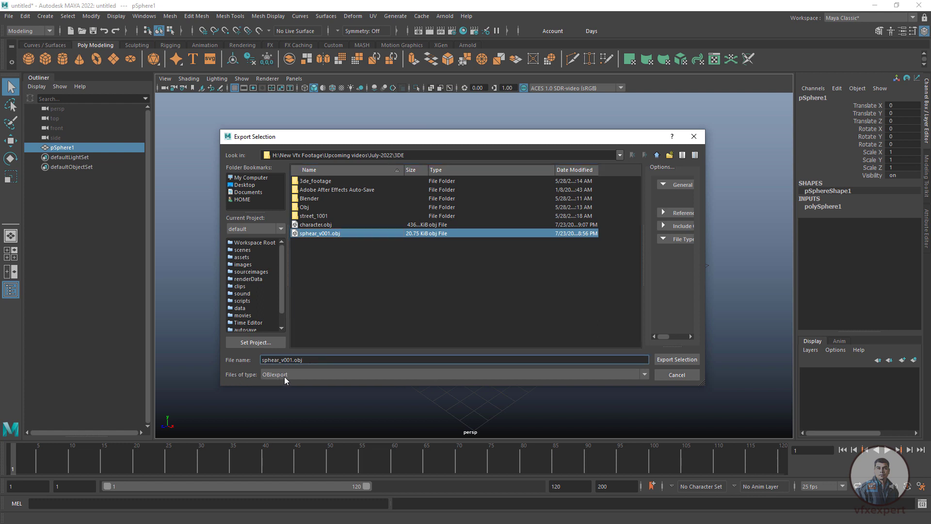
pyautogui.click(674, 360)
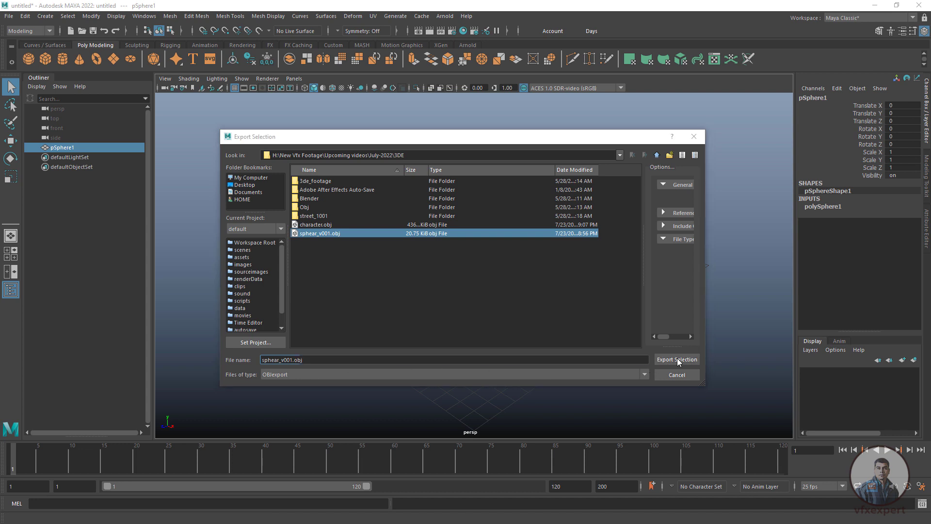
pyautogui.click(443, 275)
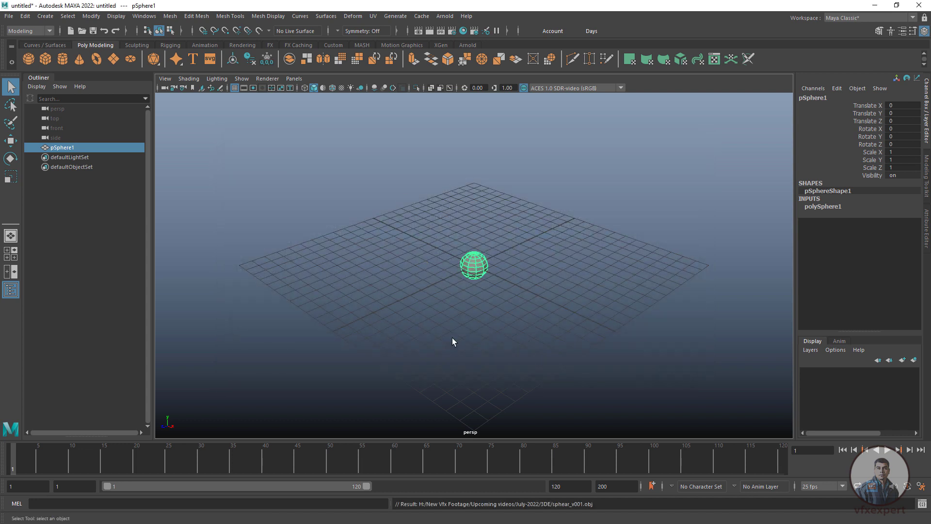
pyautogui.click(466, 284)
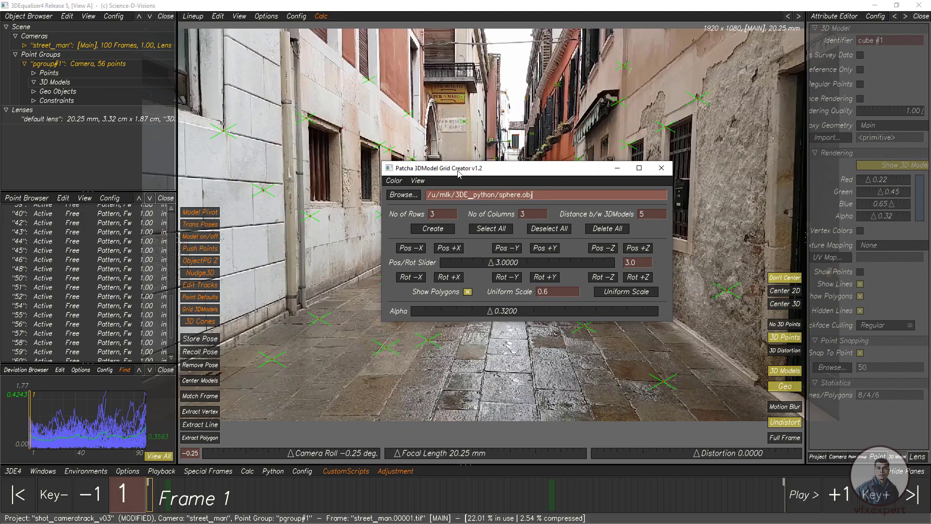
# Switch back to 3DEqualizer and load sphear_v001.obj from the 3DE folder as the Grid Creator's model
pyautogui.moveTo(459, 168); pyautogui.dragTo(474, 170)
pyautogui.click(418, 199)
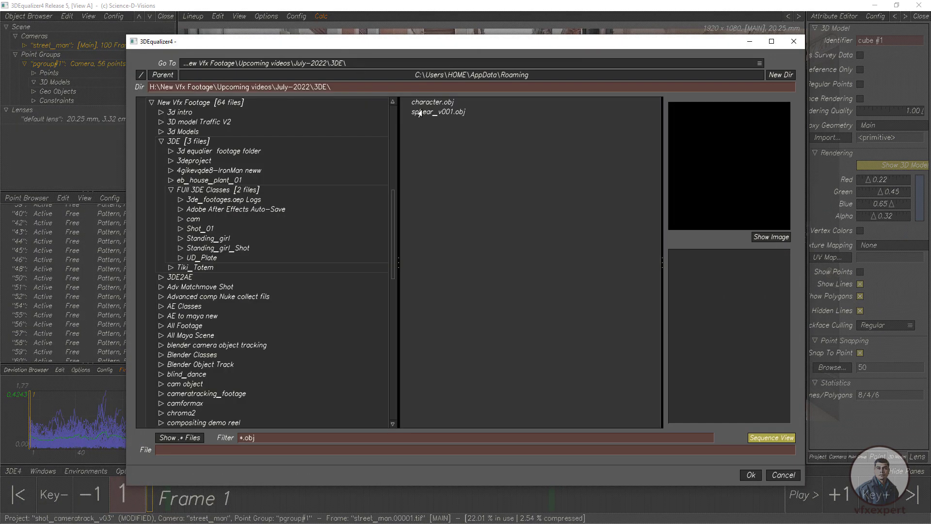
pyautogui.click(433, 112)
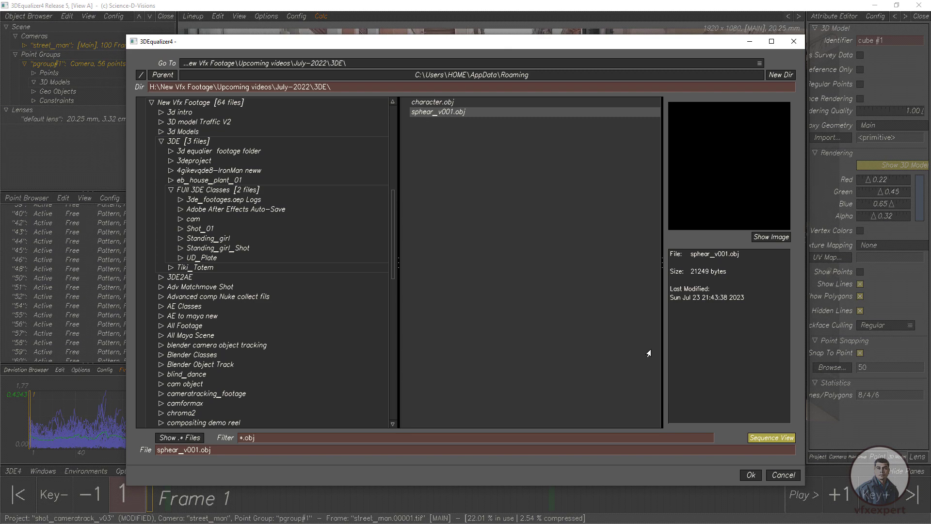
pyautogui.click(750, 476)
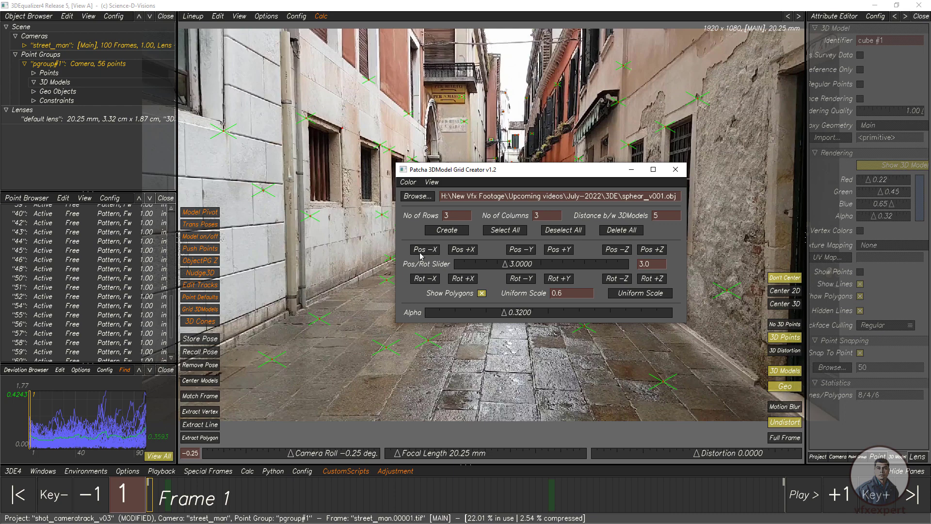
# Set the model grid to 5 rows and 5 columns in the Grid Creator
pyautogui.moveTo(450, 216); pyautogui.dragTo(429, 223)
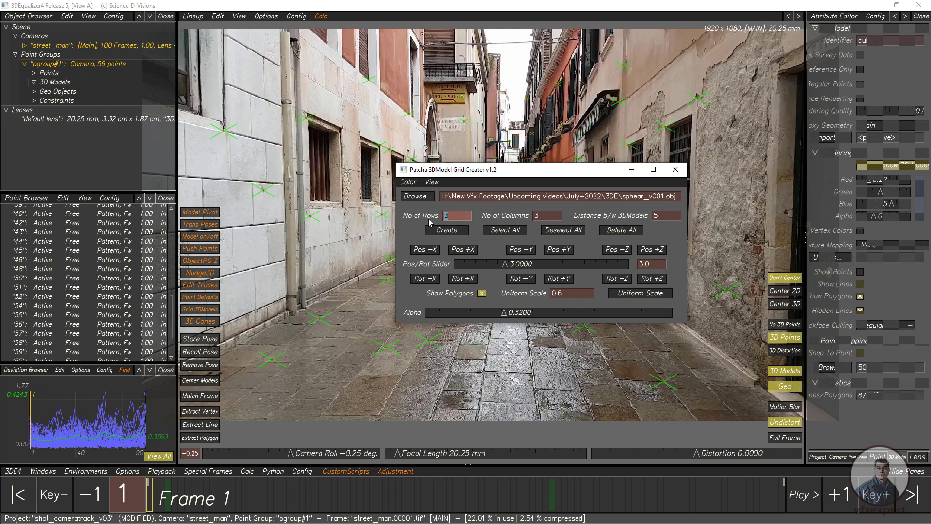
pyautogui.doubleClick(543, 214)
pyautogui.doubleClick(664, 215)
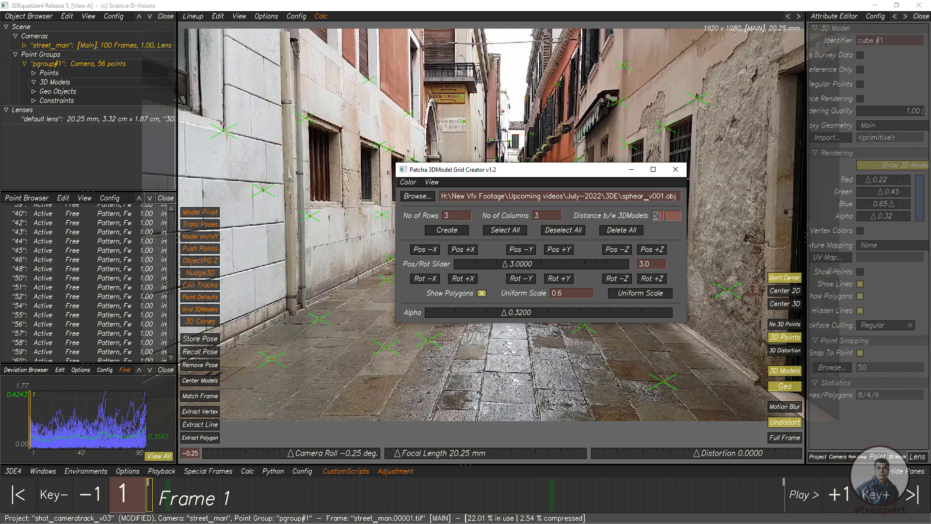
pyautogui.doubleClick(456, 216)
pyautogui.write('5')
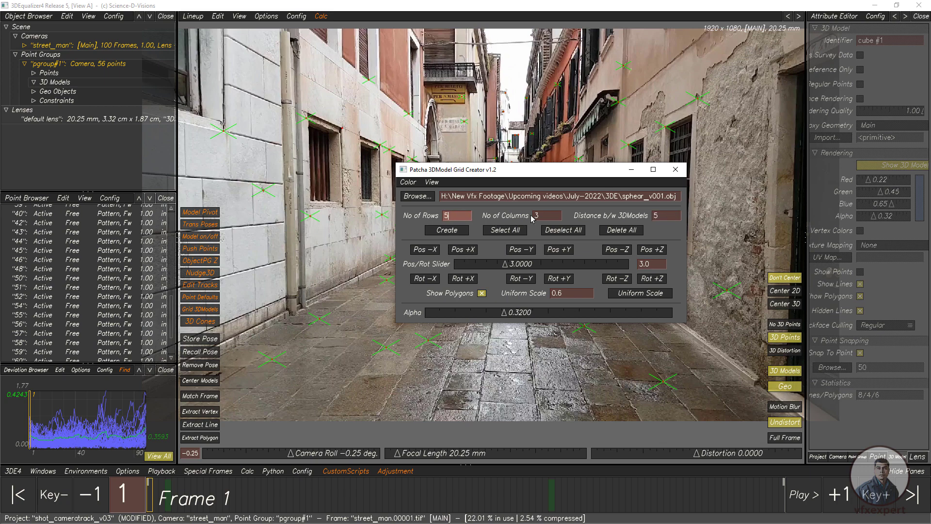
pyautogui.doubleClick(539, 216)
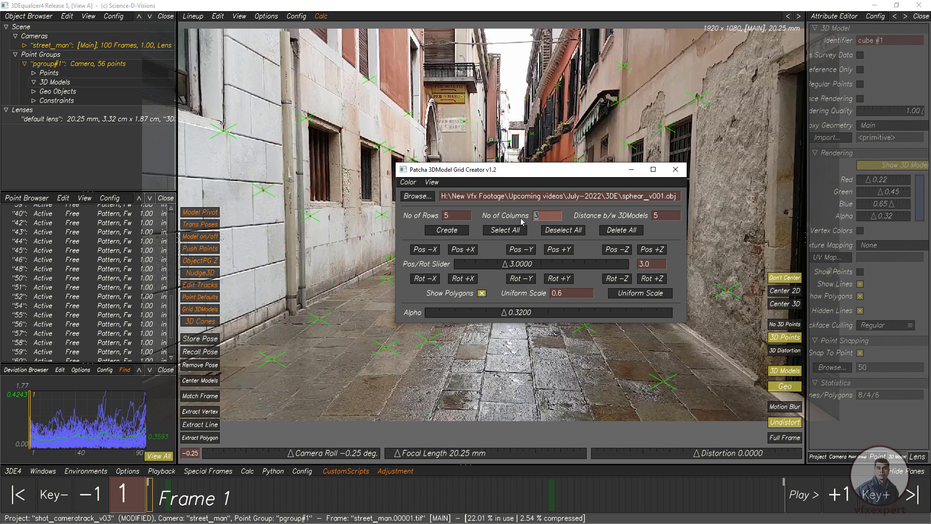
pyautogui.write('5')
pyautogui.doubleClick(657, 216)
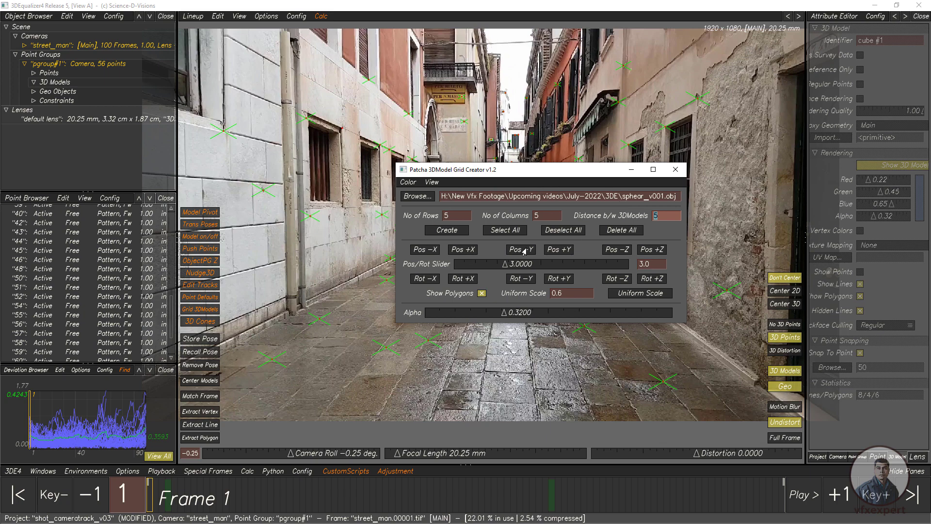
# Create the grid of sphere models and move the Grid Creator window off the footage
pyautogui.click(457, 217)
pyautogui.click(548, 213)
pyautogui.press('Tab')
pyautogui.click(446, 233)
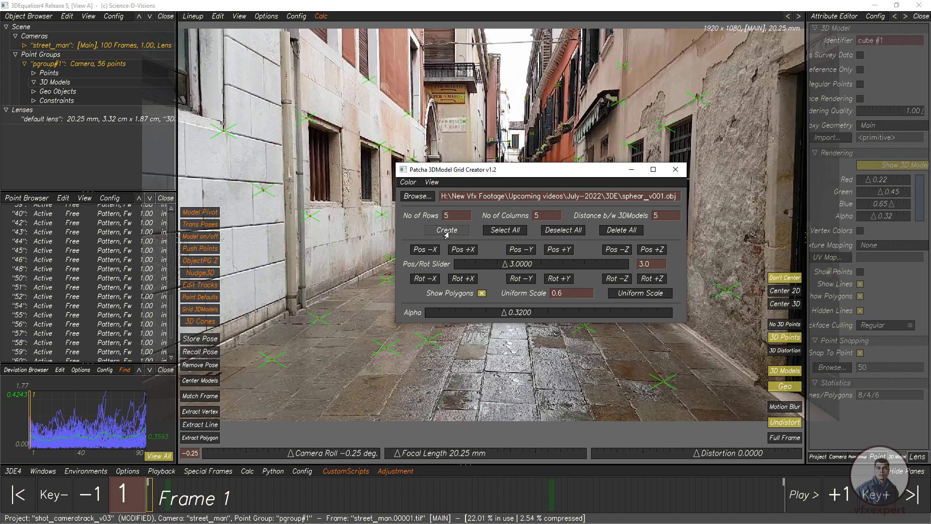
pyautogui.moveTo(498, 169); pyautogui.dragTo(596, 214)
# Switch the main view to 3D Orientation Controls to show the sphere grid in 3D space
pyautogui.click(192, 16)
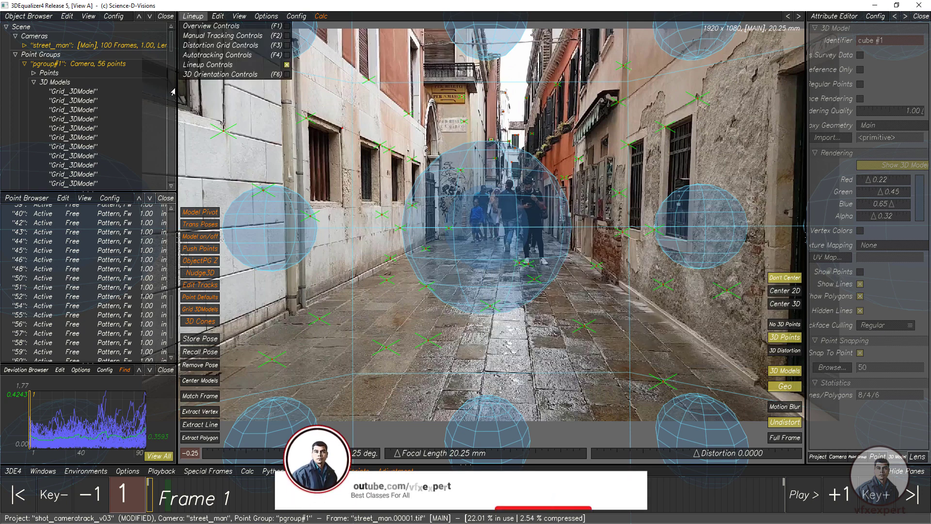
pyautogui.click(216, 75)
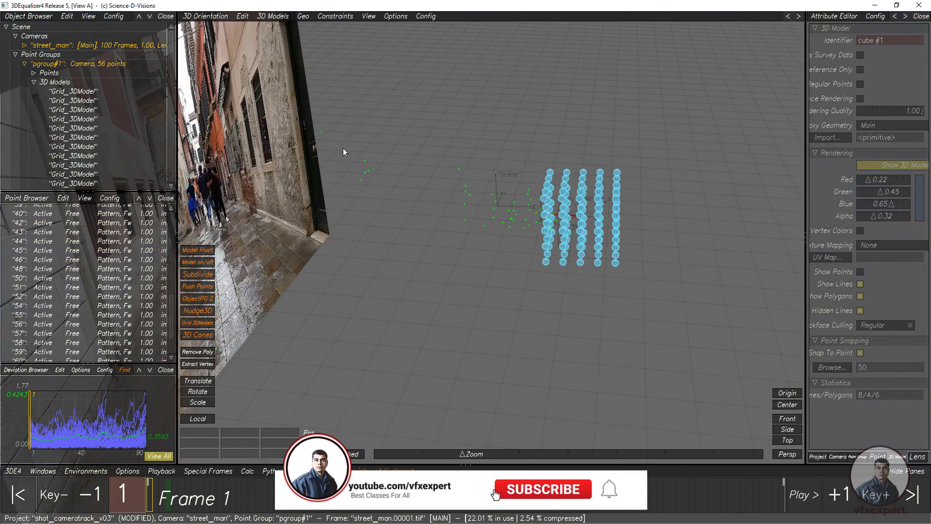
pyautogui.moveTo(532, 326)
pyautogui.mouseDown(button='middle')
pyautogui.moveTo(507, 328)
pyautogui.moveTo(522, 320)
pyautogui.mouseUp(button='middle')
# Arrange the windows so the Grid Creator sits beside a narrowed 3DEqualizer window, with Maya minimized and the sphere grid in view
pyautogui.click(896, 5)
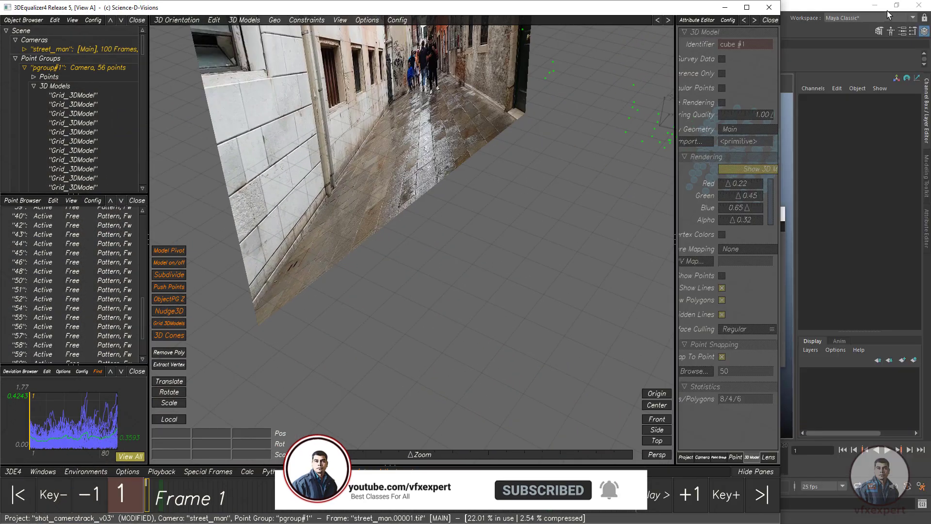
pyautogui.click(875, 6)
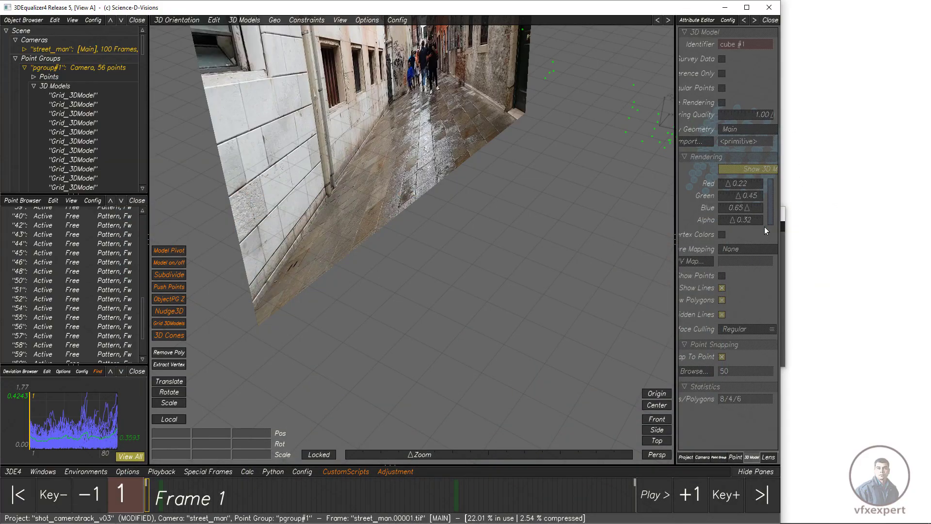
pyautogui.moveTo(784, 265); pyautogui.dragTo(757, 265)
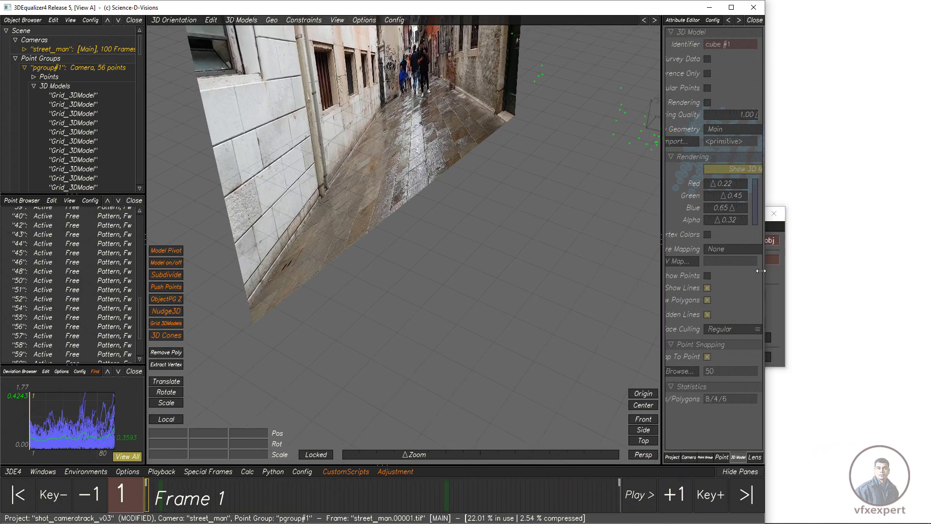
pyautogui.click(775, 274)
pyautogui.moveTo(680, 213); pyautogui.dragTo(831, 143)
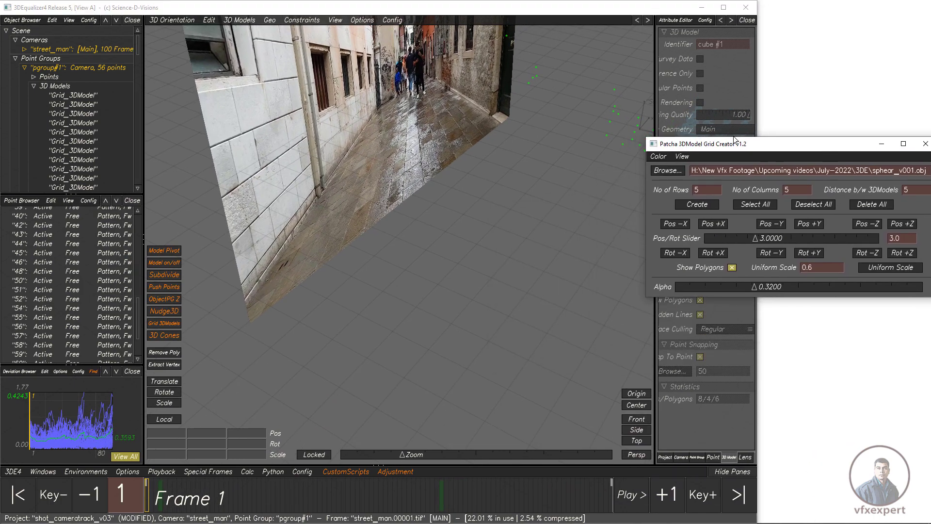
pyautogui.moveTo(645, 217); pyautogui.dragTo(691, 215)
pyautogui.moveTo(427, 310); pyautogui.dragTo(571, 257, button='middle')
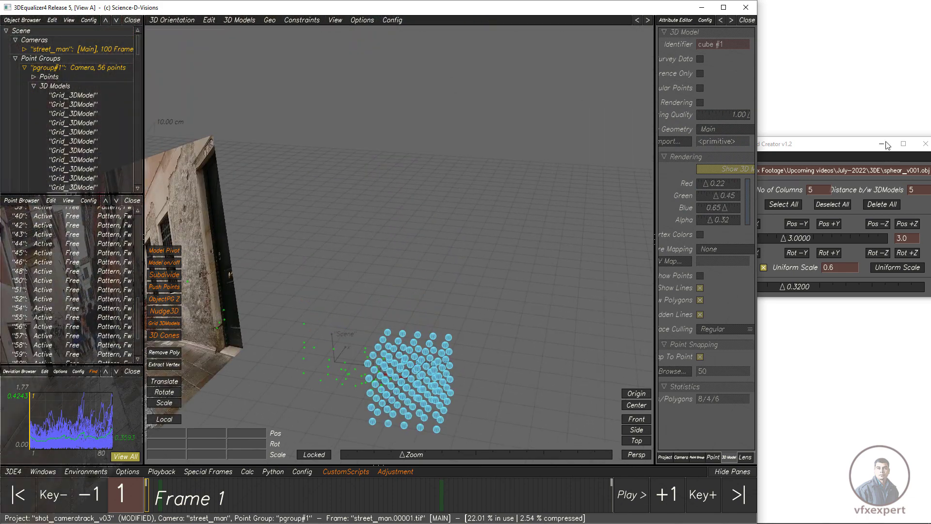
# Select all sphere models of the grid in the Grid Creator and move them along negative Z in six steps of 3.0
pyautogui.moveTo(825, 145); pyautogui.dragTo(759, 140)
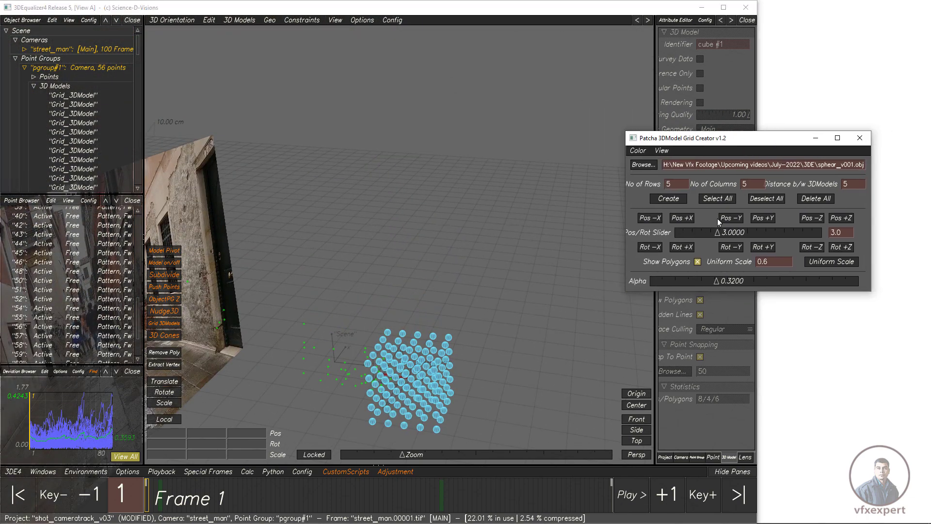
pyautogui.moveTo(486, 381); pyautogui.dragTo(547, 179, button='middle')
pyautogui.moveTo(452, 320); pyautogui.dragTo(446, 232, button='middle')
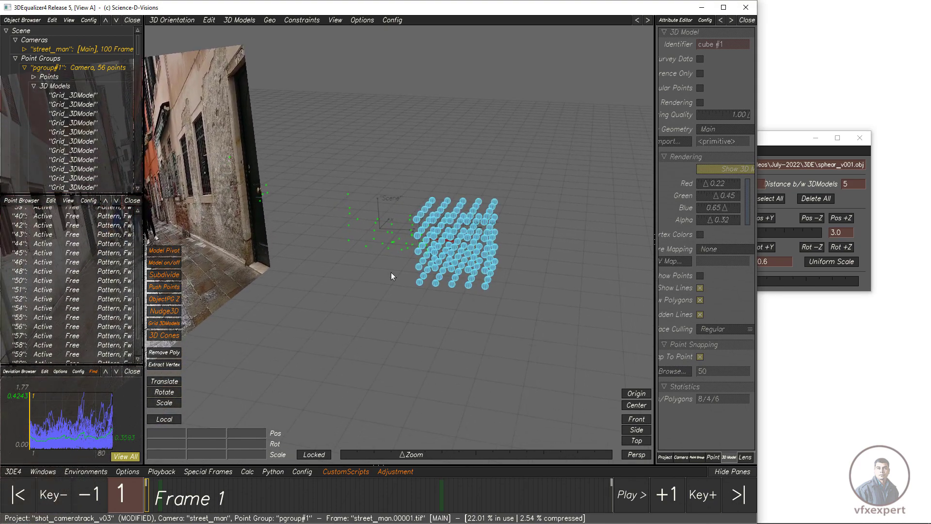
pyautogui.moveTo(497, 330); pyautogui.dragTo(449, 289, button='middle')
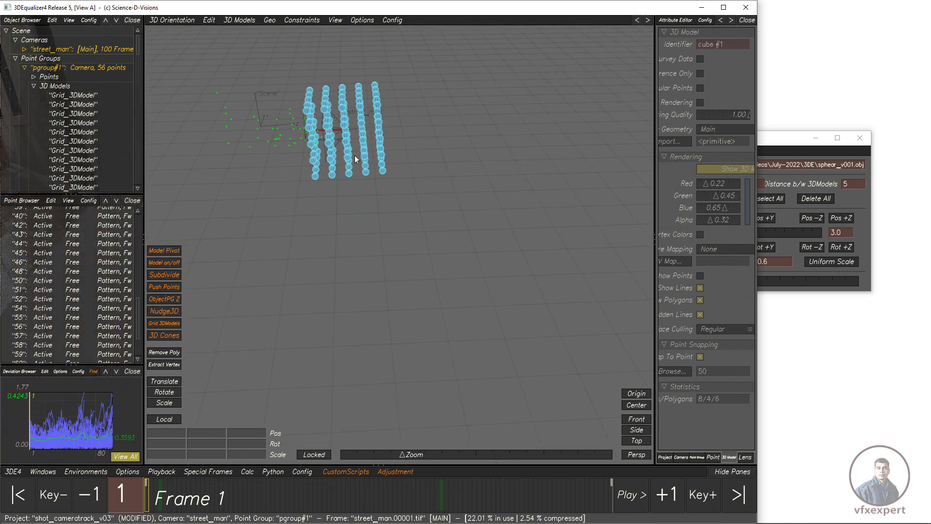
pyautogui.moveTo(344, 187)
pyautogui.mouseDown(button='middle')
pyautogui.moveTo(326, 193)
pyautogui.moveTo(338, 190)
pyautogui.mouseUp(button='middle')
pyautogui.moveTo(455, 160); pyautogui.dragTo(403, 227, button='middle')
pyautogui.moveTo(782, 137); pyautogui.dragTo(791, 126)
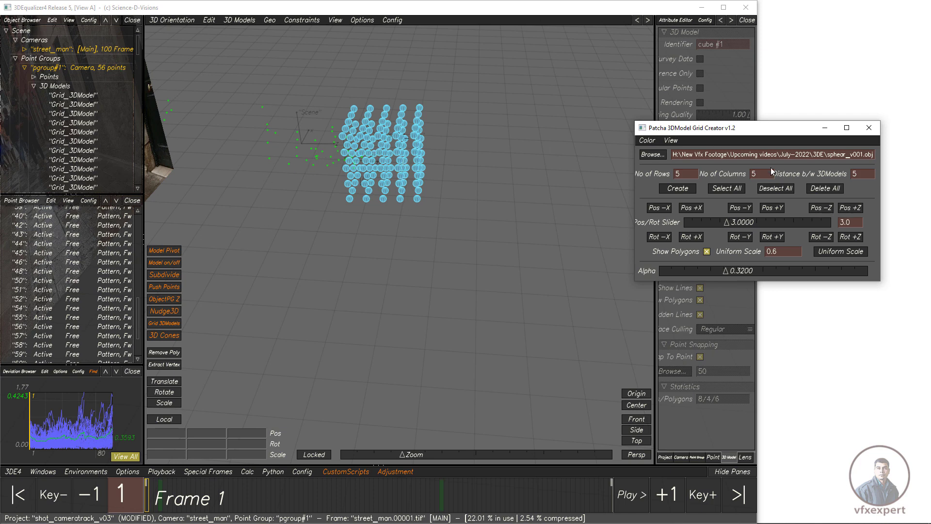
pyautogui.click(727, 188)
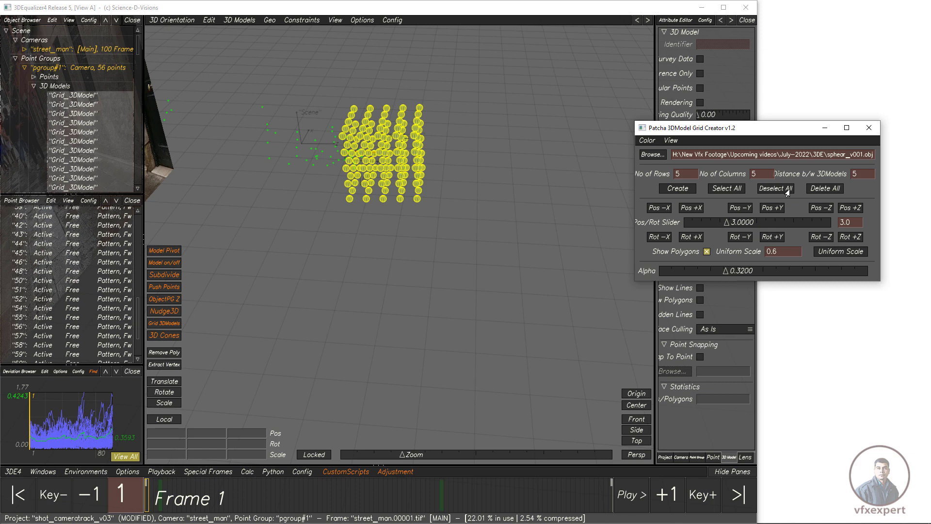
pyautogui.click(818, 210)
pyautogui.click(818, 210)
pyautogui.click(818, 210)
pyautogui.click(818, 210)
pyautogui.click(818, 210)
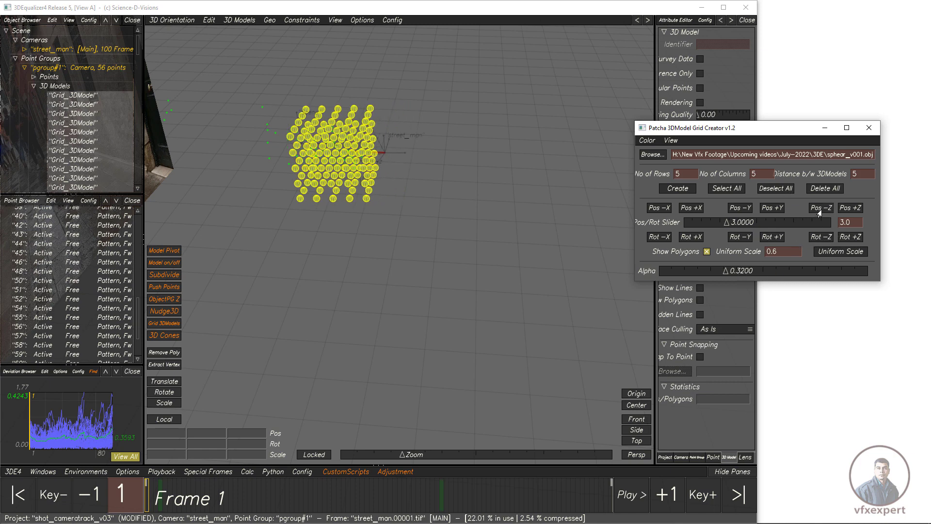
pyautogui.click(817, 210)
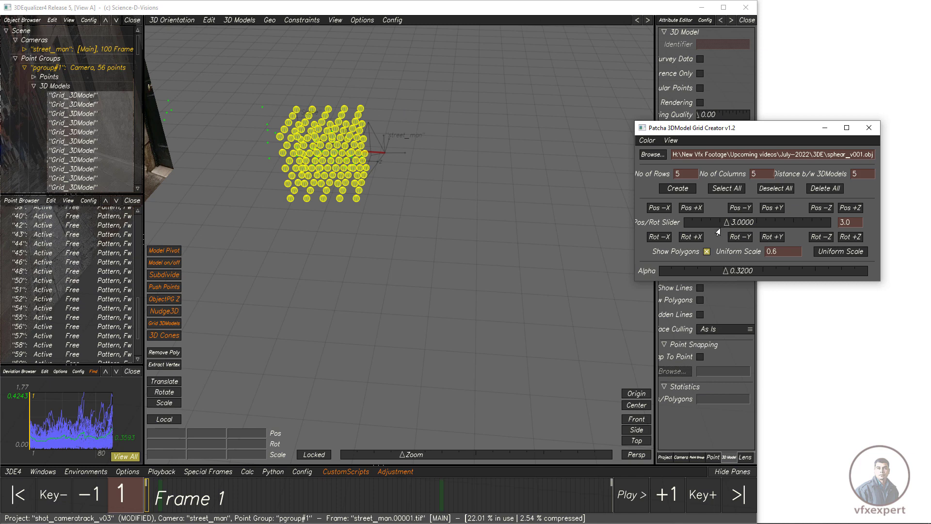
# Reduce the position step to about 1.28 and shift the grid four steps along negative Z and two along positive Z
pyautogui.moveTo(719, 232); pyautogui.dragTo(697, 245)
pyautogui.click(827, 207)
pyautogui.click(827, 207)
pyautogui.click(827, 207)
pyautogui.click(826, 207)
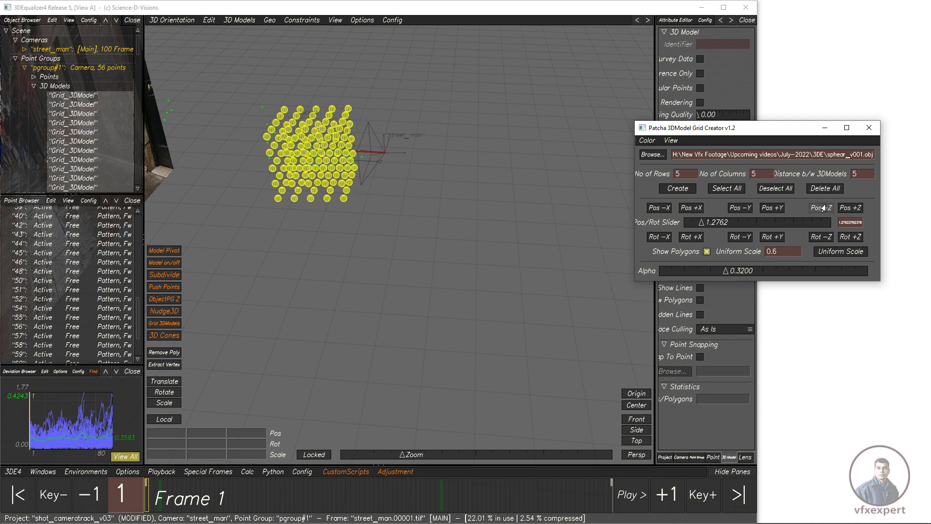
pyautogui.click(850, 207)
pyautogui.click(850, 208)
# Raise the position step to about 8.04 and shift the grid three steps along negative Z and three along positive Z
pyautogui.moveTo(697, 226); pyautogui.dragTo(768, 215)
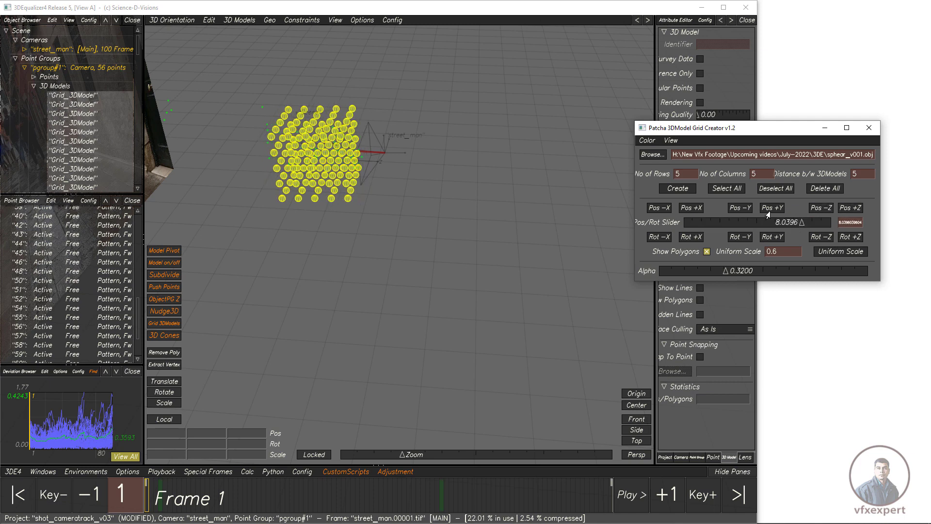
pyautogui.click(821, 207)
pyautogui.click(821, 207)
pyautogui.click(821, 208)
pyautogui.click(850, 207)
pyautogui.click(850, 208)
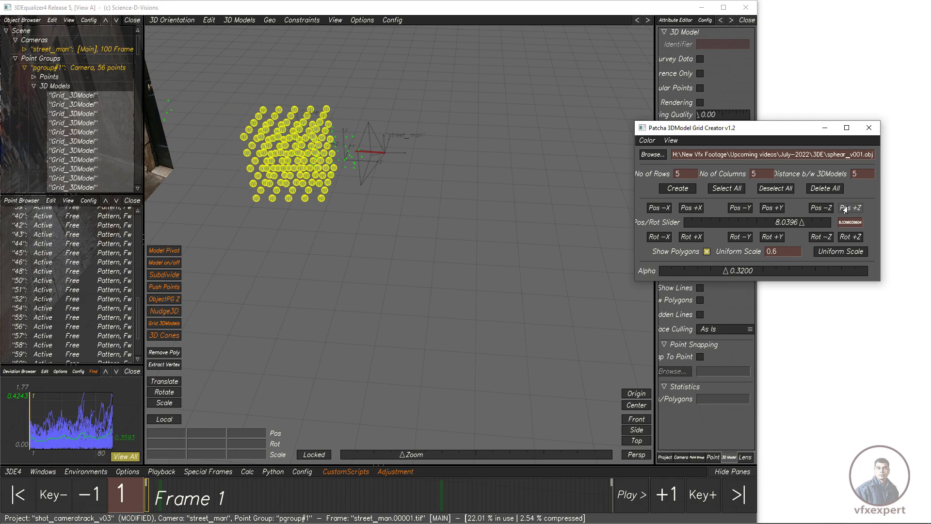
pyautogui.click(850, 208)
# Raise the sphere grid along positive Y using the 8.04 position step
pyautogui.keyDown('alt'); pyautogui.moveTo(436, 241); pyautogui.dragTo(388, 287); pyautogui.keyUp('alt')
pyautogui.keyDown('alt'); pyautogui.moveTo(388, 286); pyautogui.dragTo(410, 302, button='middle'); pyautogui.keyUp('alt')
pyautogui.moveTo(410, 302); pyautogui.dragTo(463, 294)
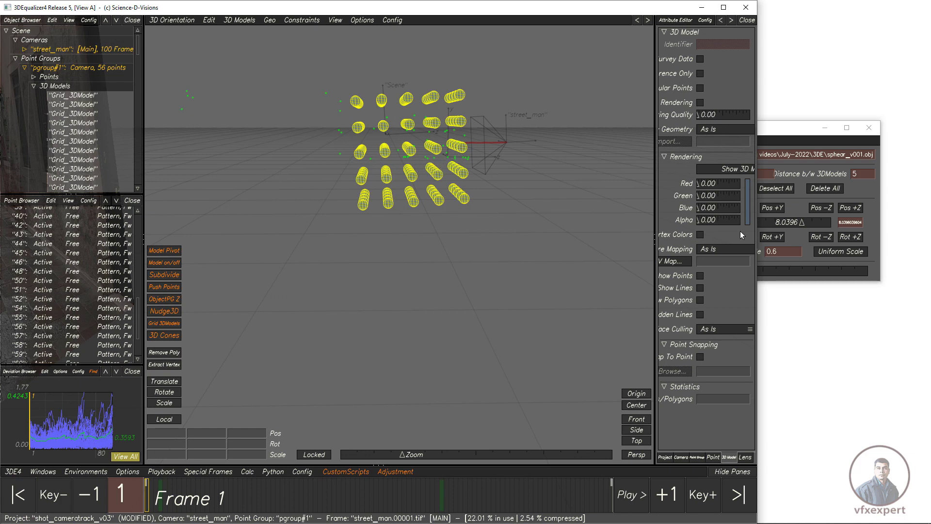
pyautogui.moveTo(795, 132); pyautogui.dragTo(799, 135)
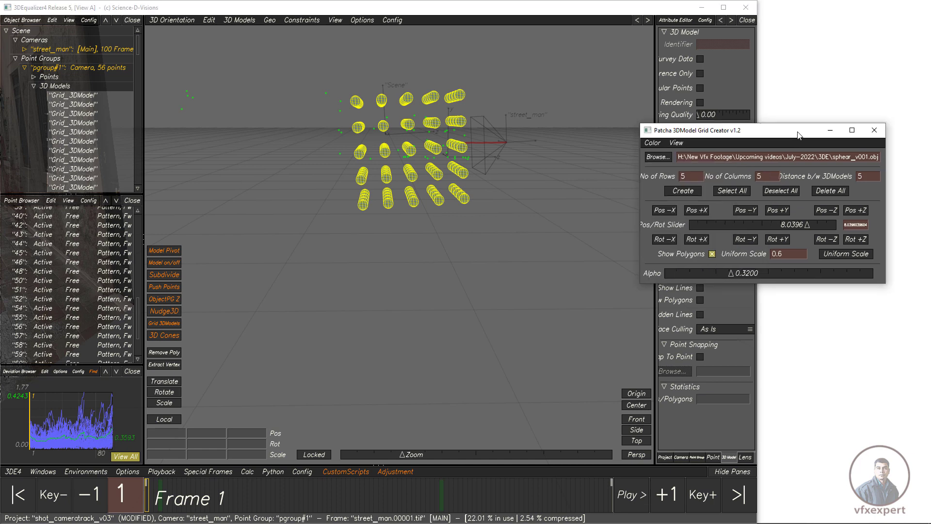
pyautogui.click(750, 212)
pyautogui.click(771, 212)
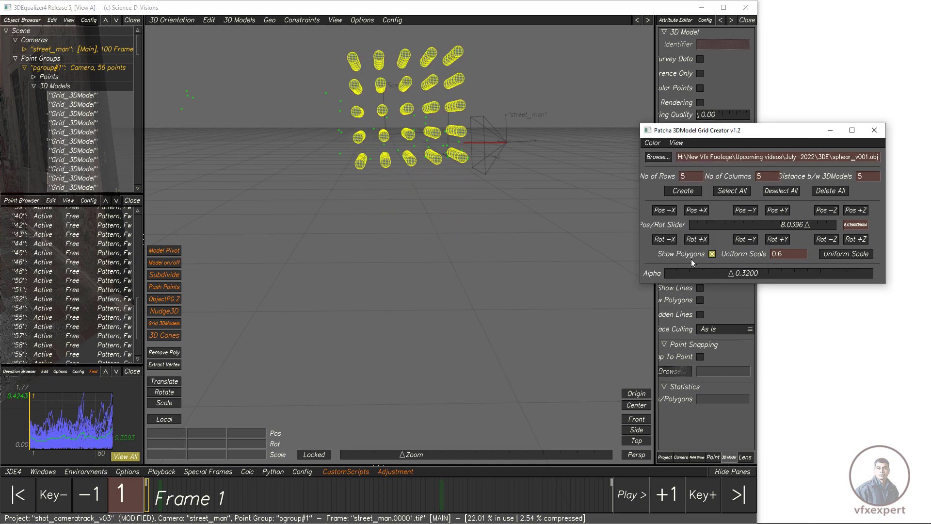
# Switch to Lineup Controls, play the shot to check the sphere grid against the footage, and return to frame 1
pyautogui.moveTo(393, 280); pyautogui.dragTo(447, 250, button='middle')
pyautogui.moveTo(447, 249); pyautogui.dragTo(479, 203)
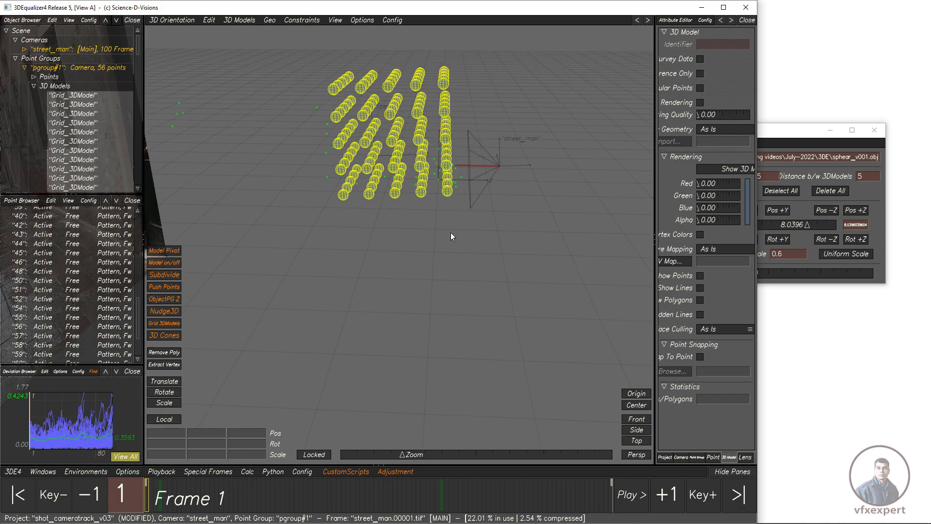
pyautogui.press('F2')
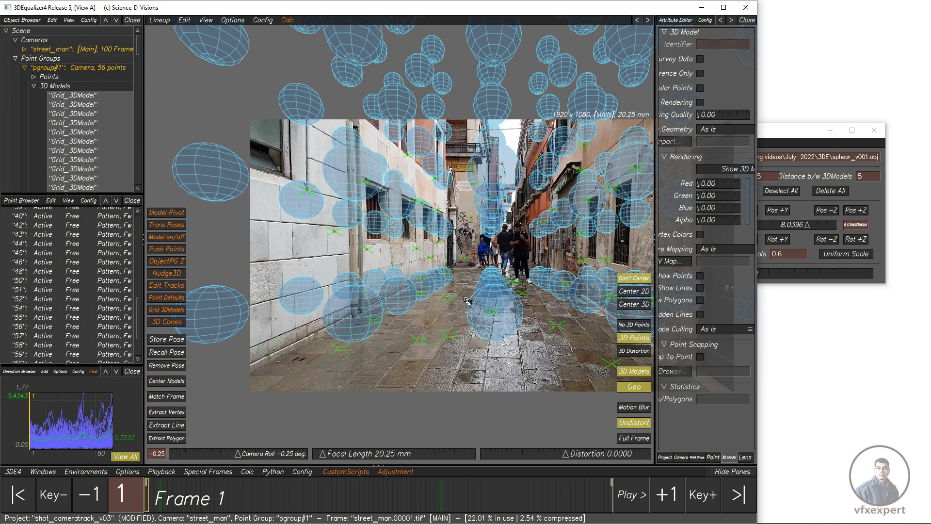
pyautogui.moveTo(499, 302); pyautogui.dragTo(410, 333, button='middle')
pyautogui.moveTo(410, 332); pyautogui.dragTo(474, 334, button='right')
pyautogui.moveTo(473, 334); pyautogui.dragTo(495, 336, button='middle')
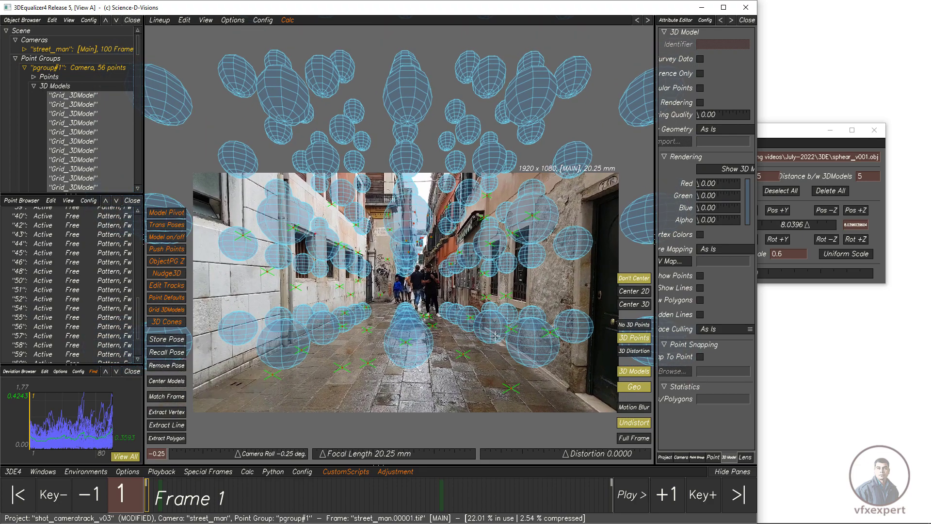
pyautogui.click(632, 496)
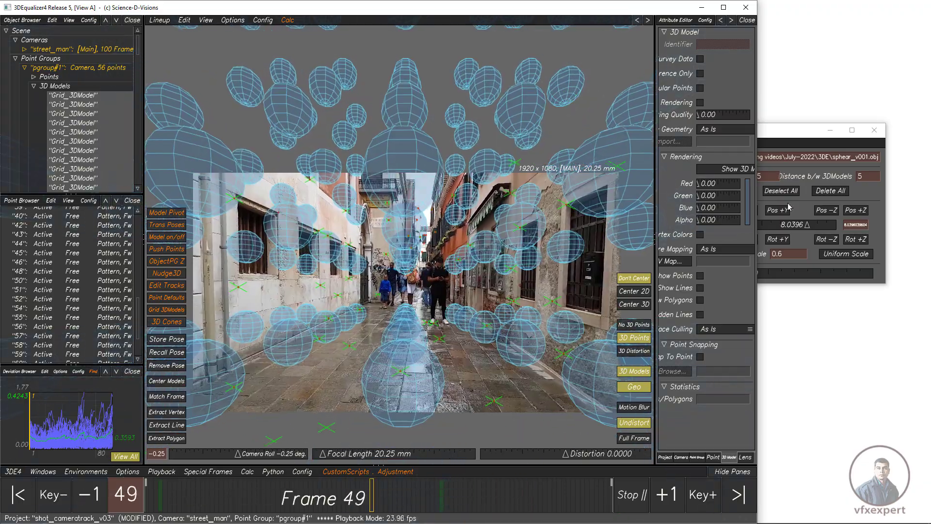
pyautogui.moveTo(480, 495); pyautogui.dragTo(146, 494)
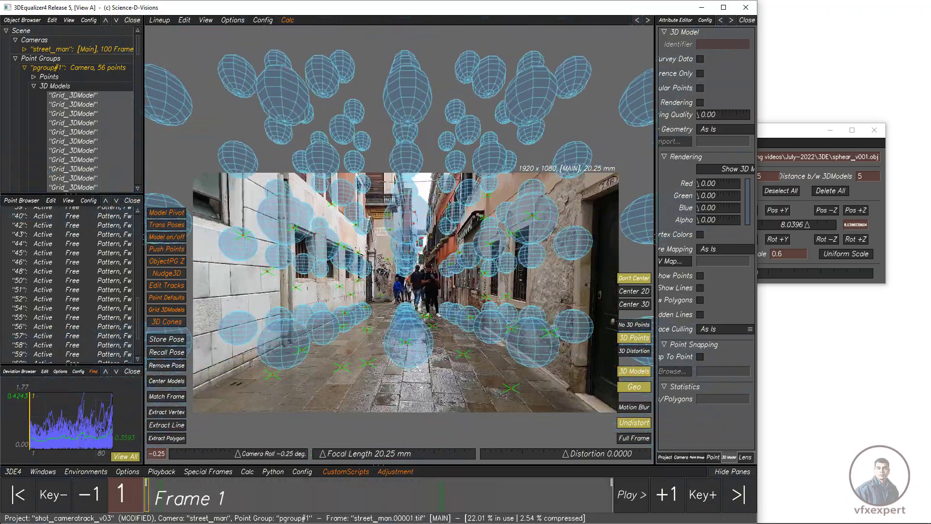
# Try uniform scales of 0.5 and 0.6 on the sphere models
pyautogui.moveTo(789, 132); pyautogui.dragTo(802, 130)
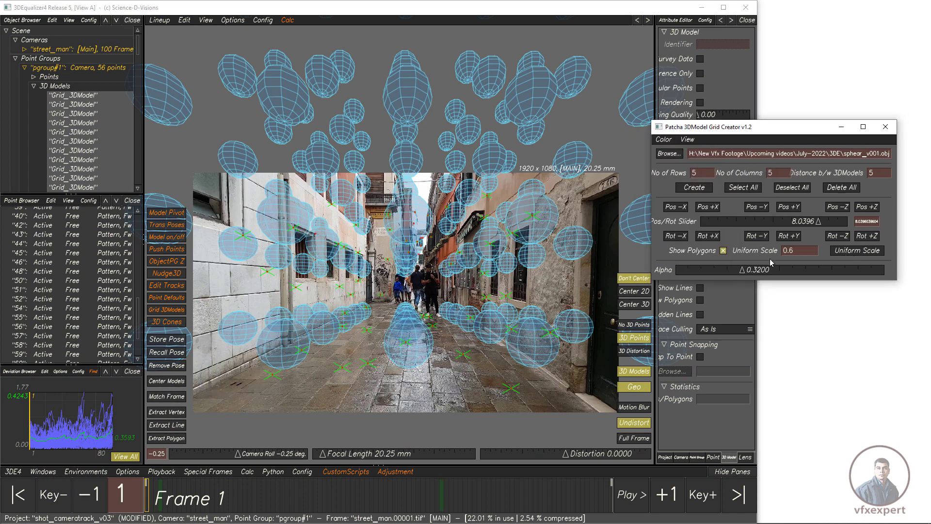
pyautogui.moveTo(804, 253); pyautogui.dragTo(750, 258)
pyautogui.click(852, 252)
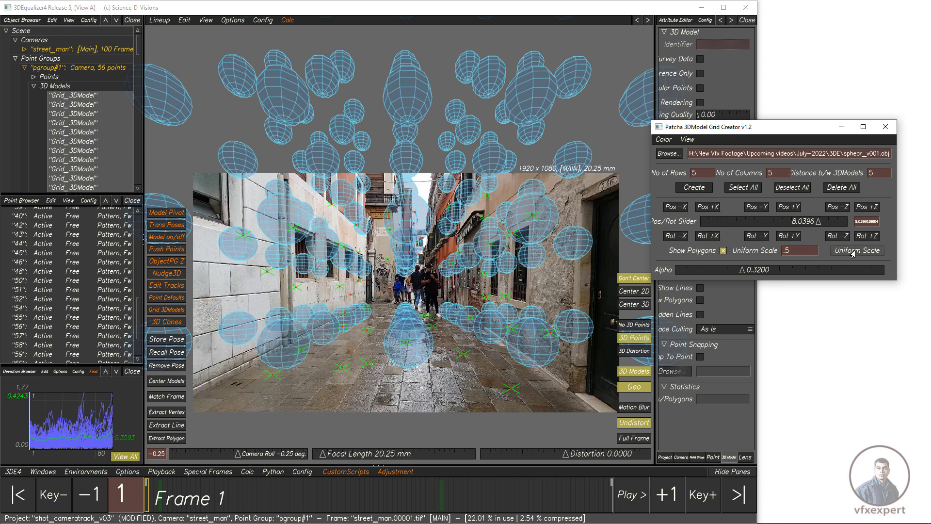
pyautogui.moveTo(796, 254); pyautogui.dragTo(778, 254)
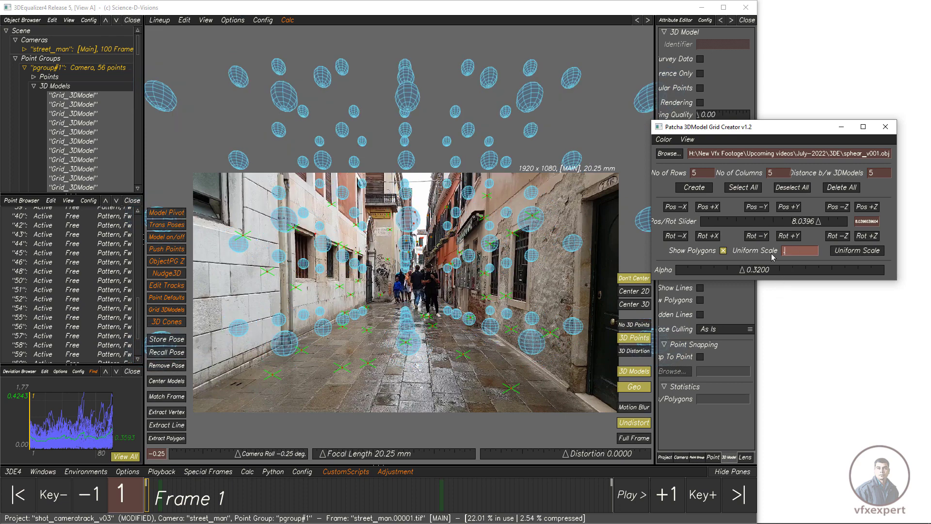
pyautogui.click(844, 253)
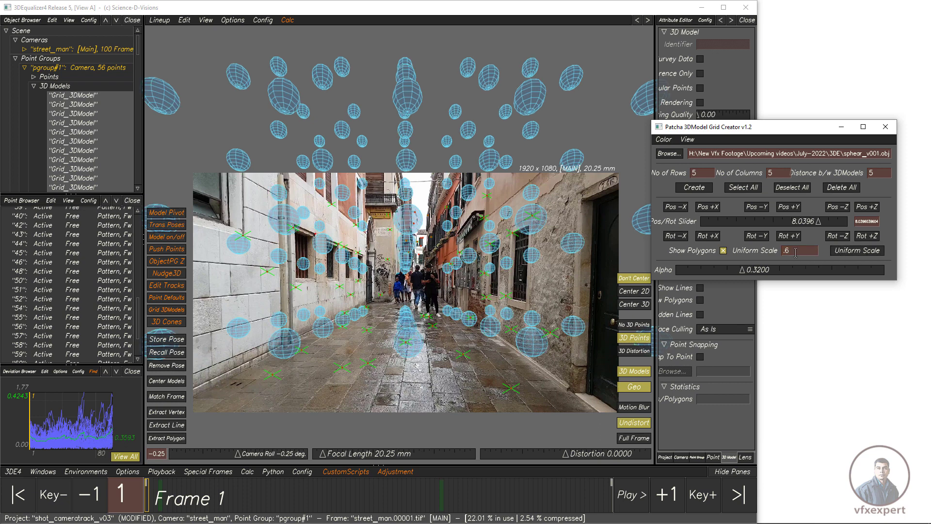
# Apply a uniform scale of 0.8 to the sphere models and play the shot to check them against the street
pyautogui.moveTo(797, 252); pyautogui.dragTo(743, 254)
pyautogui.write('.8')
pyautogui.moveTo(796, 252); pyautogui.dragTo(783, 252)
pyautogui.click(795, 252)
pyautogui.click(849, 253)
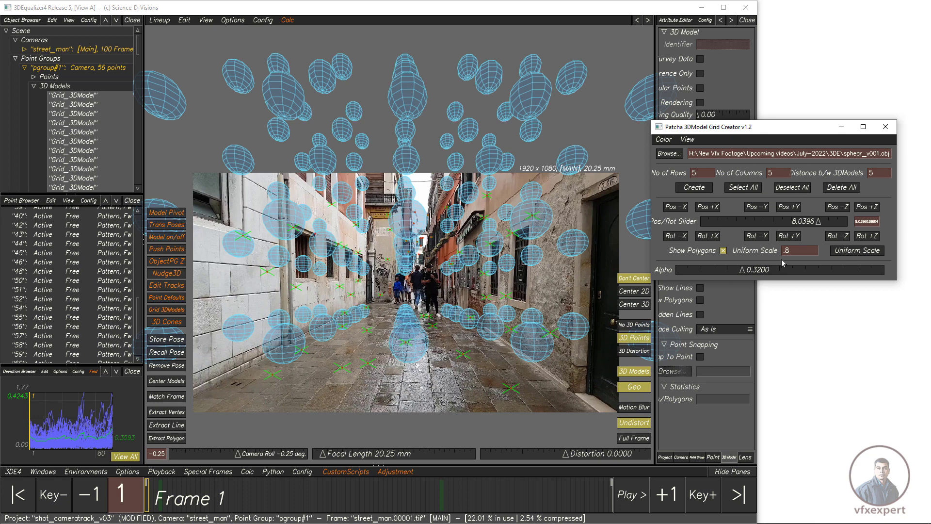
pyautogui.doubleClick(795, 251)
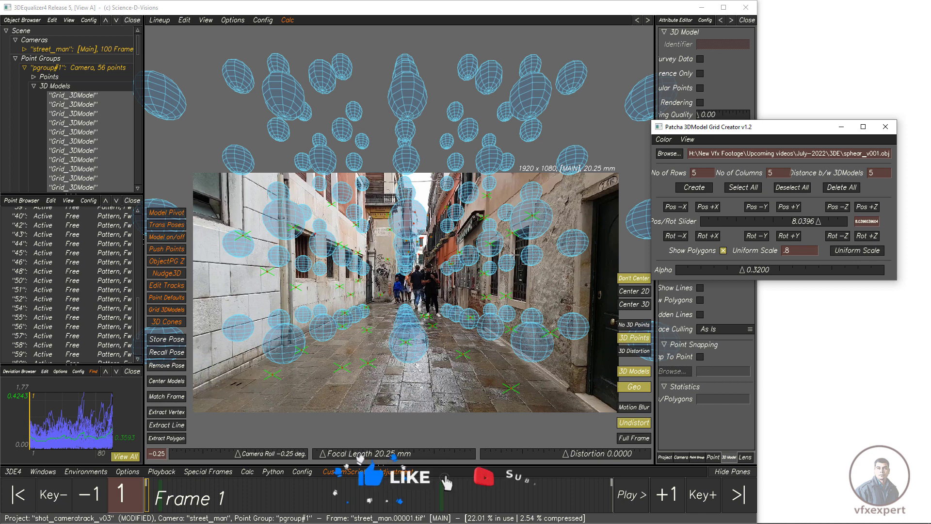
pyautogui.click(802, 249)
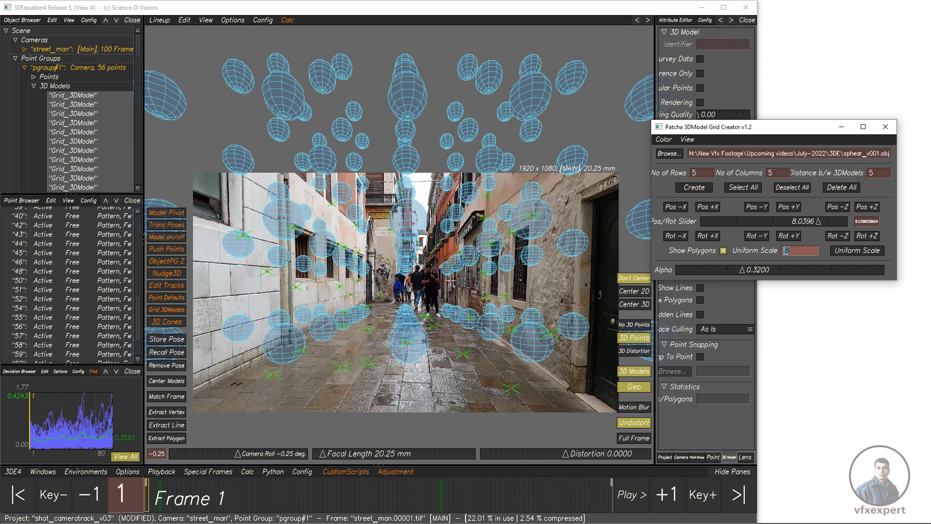
pyautogui.moveTo(336, 494); pyautogui.dragTo(105, 508)
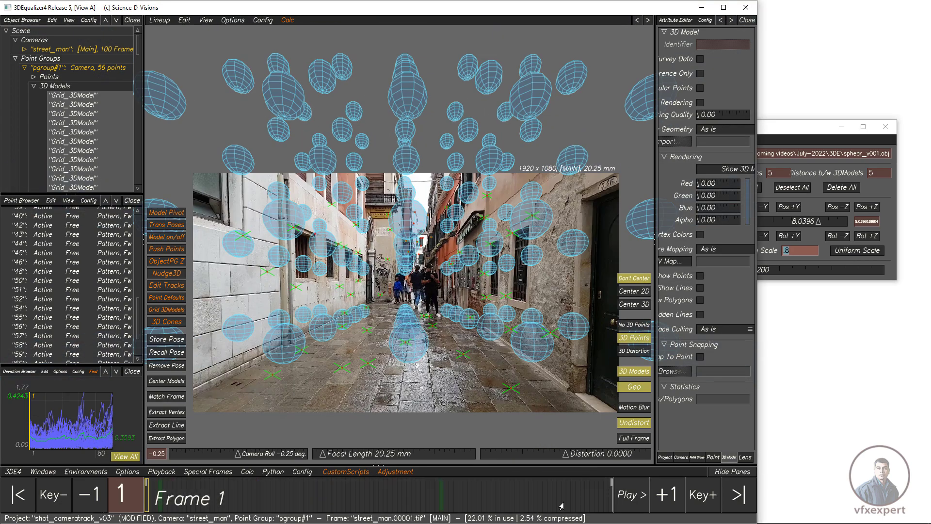
pyautogui.click(633, 494)
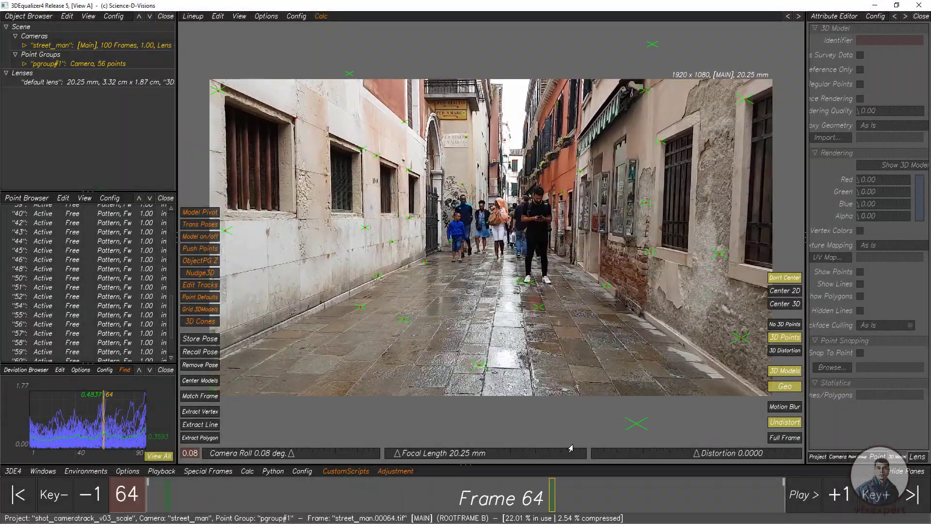
# Go to frame 17 of the scaled project and switch to 3D Orientation Controls with the tracked points and camera in view
pyautogui.moveTo(552, 495); pyautogui.dragTo(251, 495)
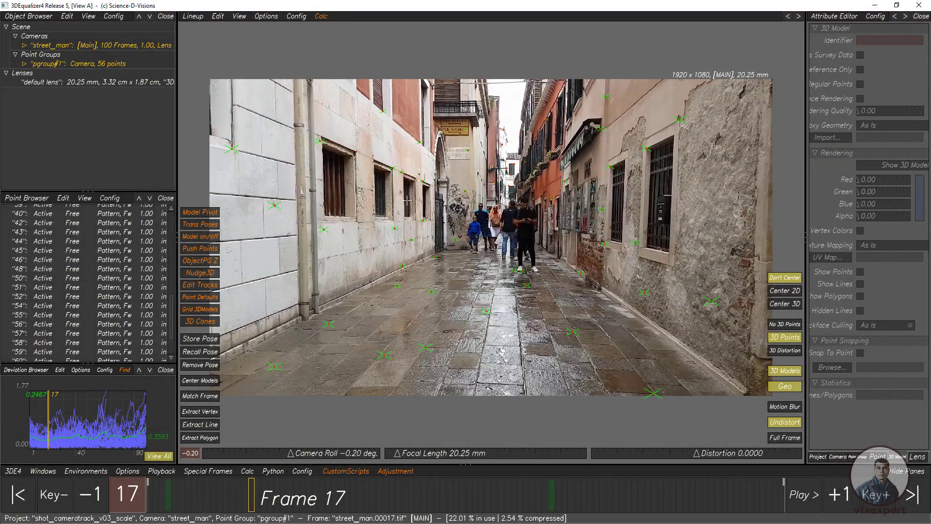
pyautogui.press('F6')
pyautogui.scroll(-5, 578, 251)
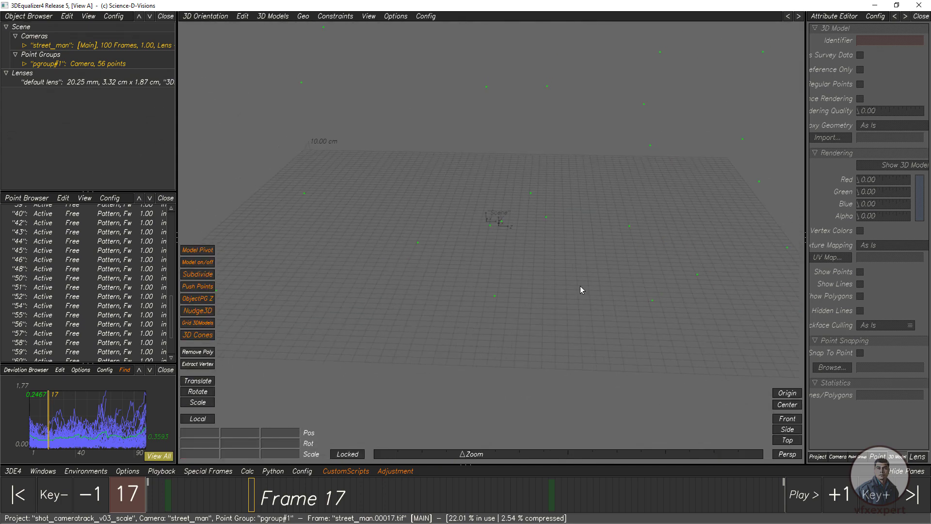
pyautogui.scroll(-5, 580, 286)
pyautogui.moveTo(580, 286); pyautogui.dragTo(598, 335, button='middle')
pyautogui.moveTo(533, 288); pyautogui.dragTo(523, 272, button='middle')
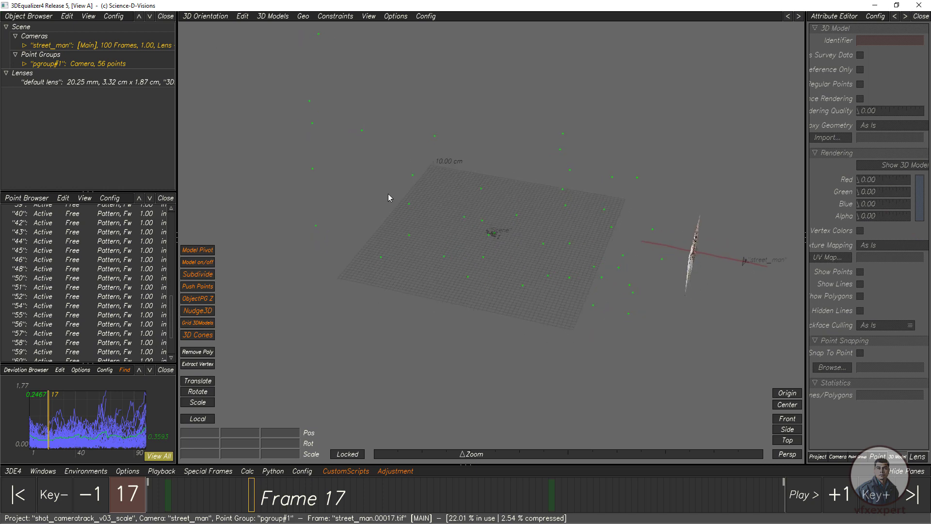
pyautogui.moveTo(478, 208); pyautogui.dragTo(487, 230, button='middle')
pyautogui.scroll(-2, 470, 224)
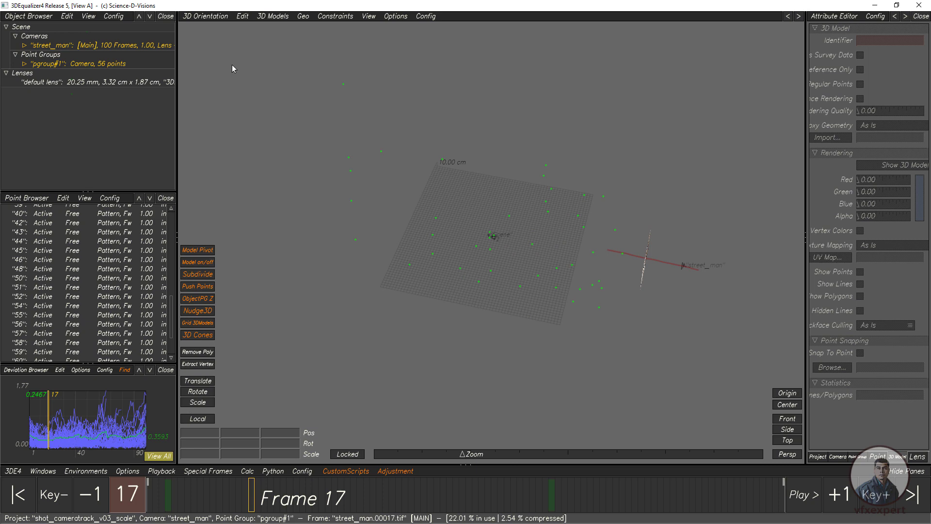
# Open the 3D model grid creator and load sphear_v001.obj from the July-2022\3DE folder as its source model
pyautogui.click(199, 323)
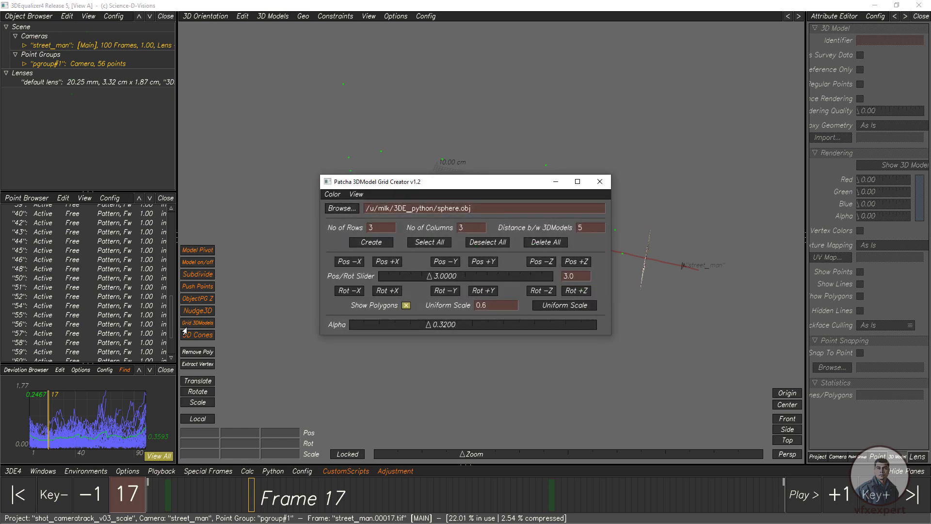
pyautogui.click(339, 212)
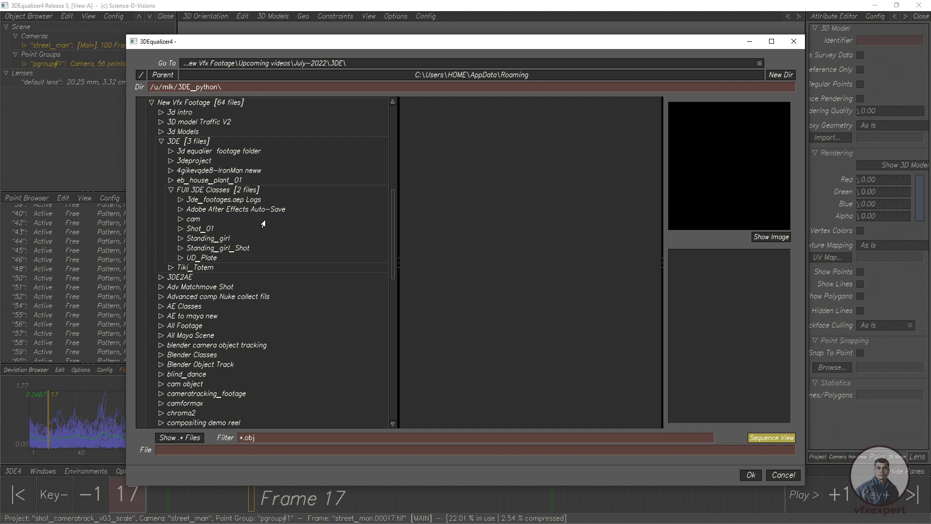
pyautogui.click(339, 63)
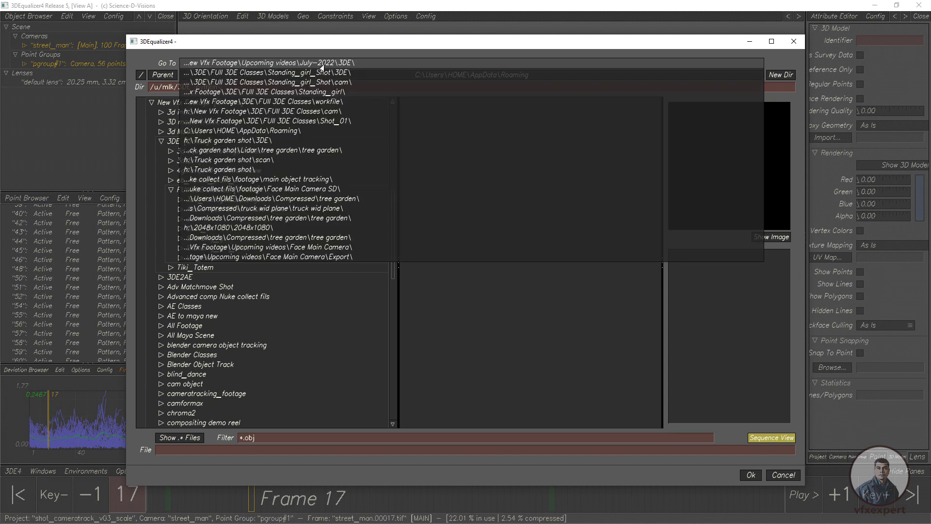
pyautogui.click(322, 65)
pyautogui.click(427, 111)
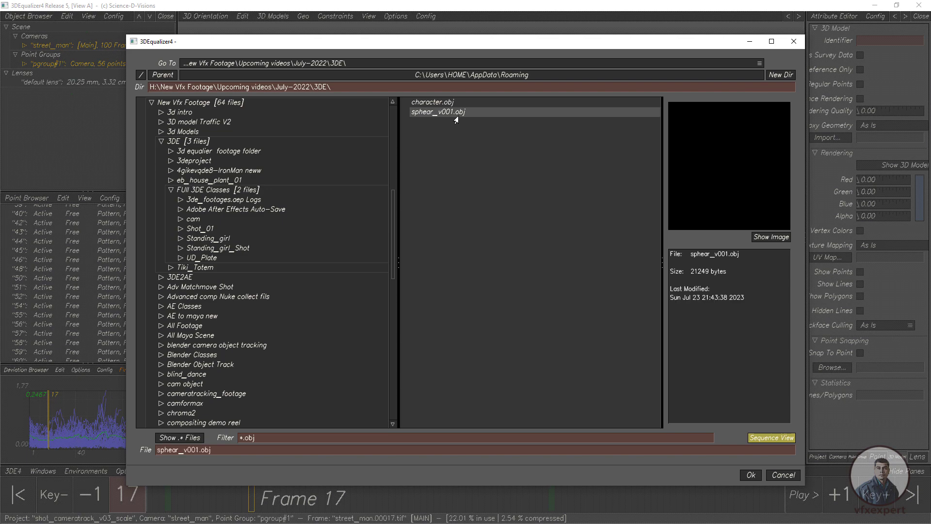
pyautogui.click(750, 476)
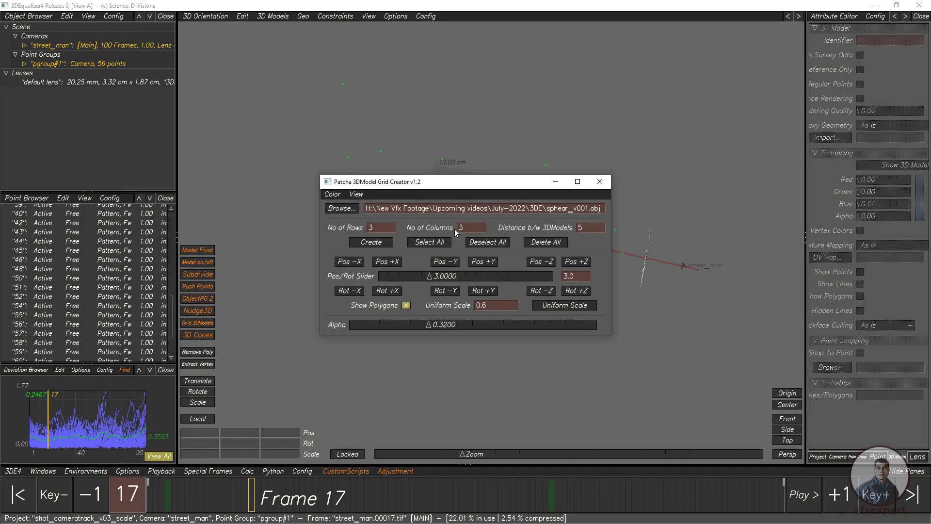
# Create a sphere grid with 5 rows, 5 columns and a distance of 5 between the models
pyautogui.doubleClick(386, 231)
pyautogui.write('5')
pyautogui.doubleClick(476, 229)
pyautogui.write('5')
pyautogui.doubleClick(590, 227)
pyautogui.click(364, 244)
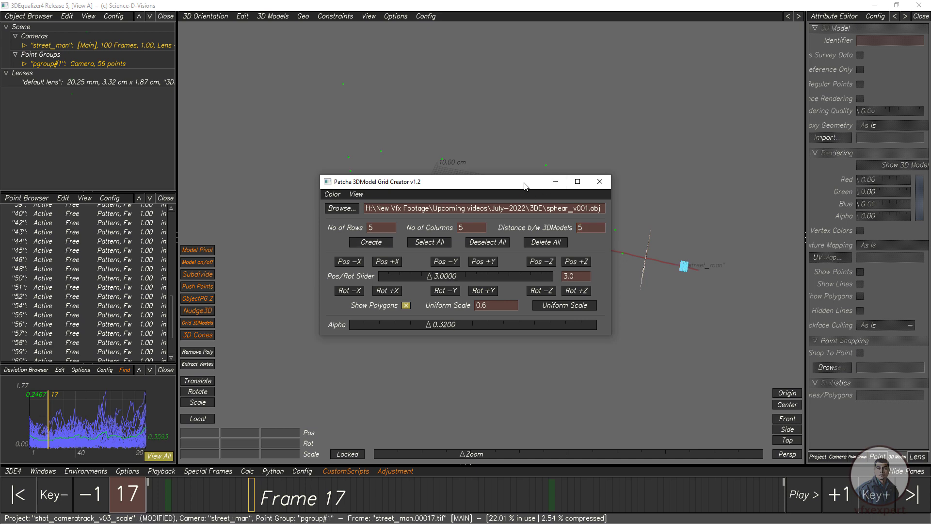
# Shrink the main window so the grid creator fits beside it, select all grid models and expand the point group's 3D Models list
pyautogui.moveTo(524, 187); pyautogui.dragTo(693, 324)
pyautogui.moveTo(615, 260); pyautogui.dragTo(513, 257, button='middle')
pyautogui.moveTo(452, 258); pyautogui.dragTo(459, 259)
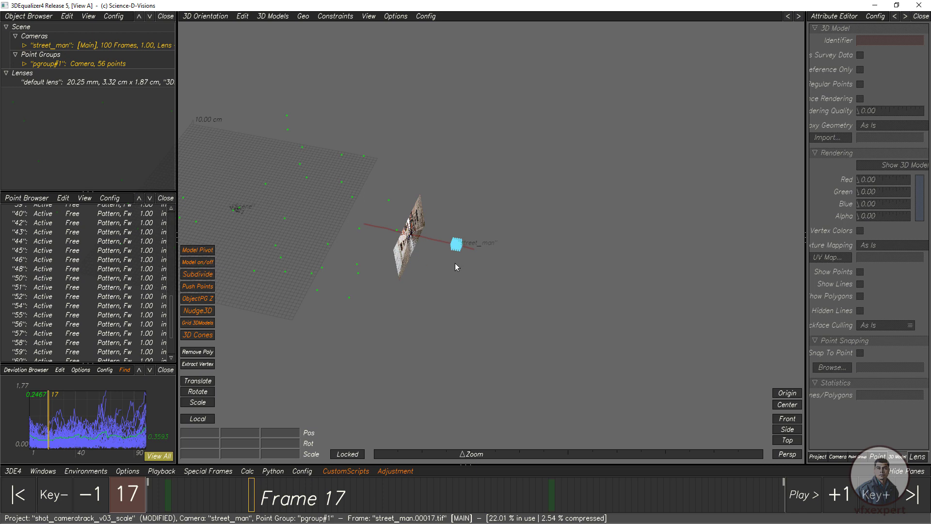
pyautogui.keyDown('alt'); pyautogui.moveTo(483, 281); pyautogui.dragTo(250, 65, button='right'); pyautogui.keyUp('alt')
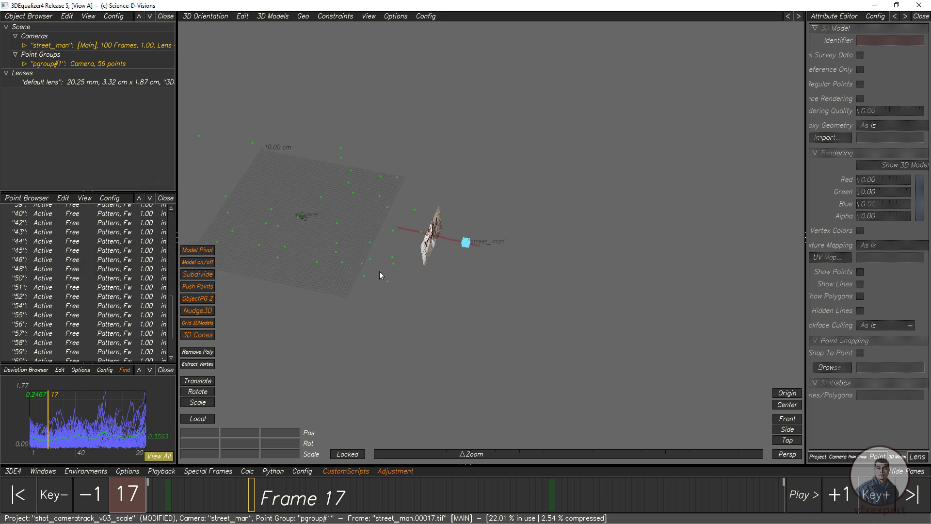
pyautogui.keyDown('alt'); pyautogui.moveTo(468, 283); pyautogui.dragTo(467, 234); pyautogui.keyUp('alt')
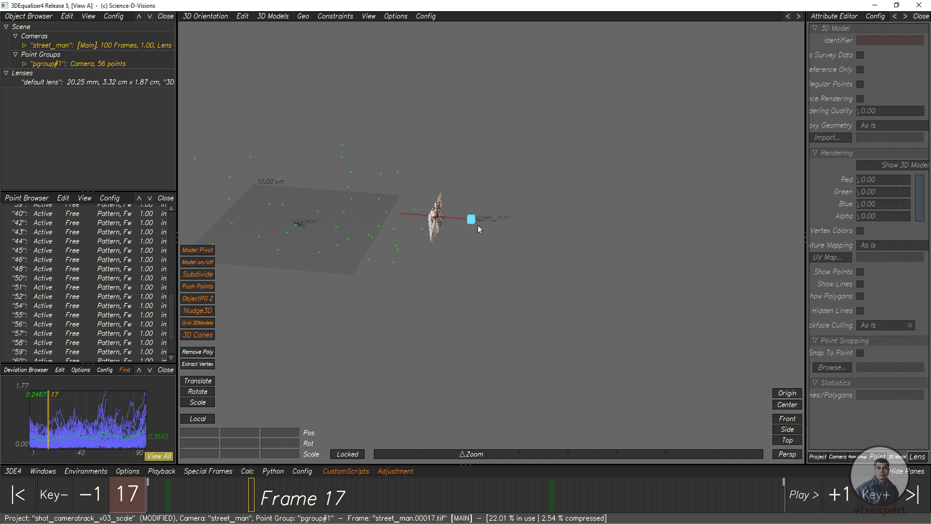
pyautogui.keyDown('alt'); pyautogui.moveTo(478, 225); pyautogui.dragTo(513, 248, button='right'); pyautogui.keyUp('alt')
pyautogui.moveTo(476, 243); pyautogui.dragTo(468, 264)
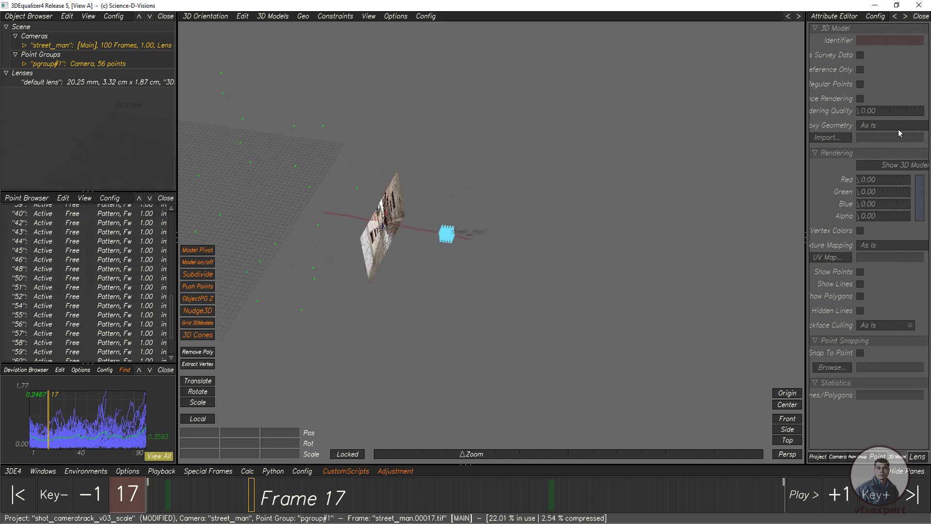
pyautogui.click(897, 5)
pyautogui.click(769, 384)
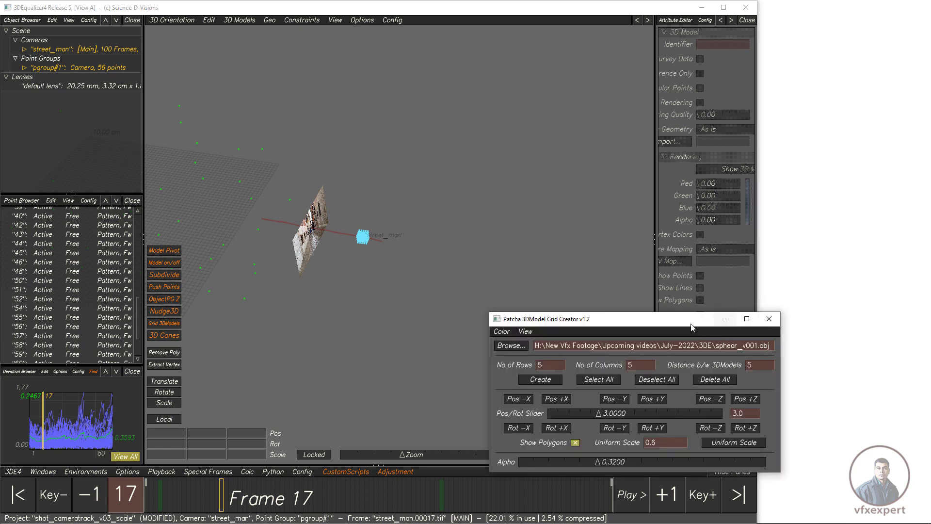
pyautogui.moveTo(693, 321); pyautogui.dragTo(792, 180)
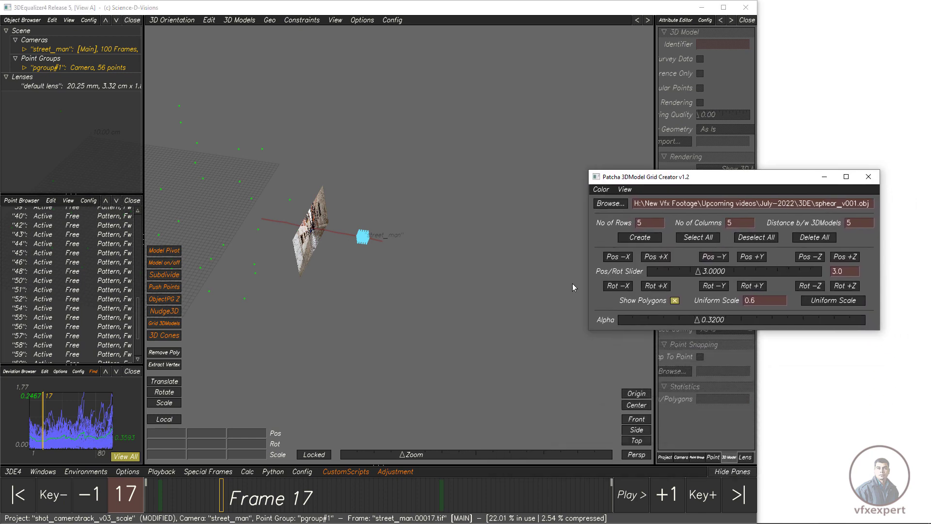
pyautogui.click(697, 239)
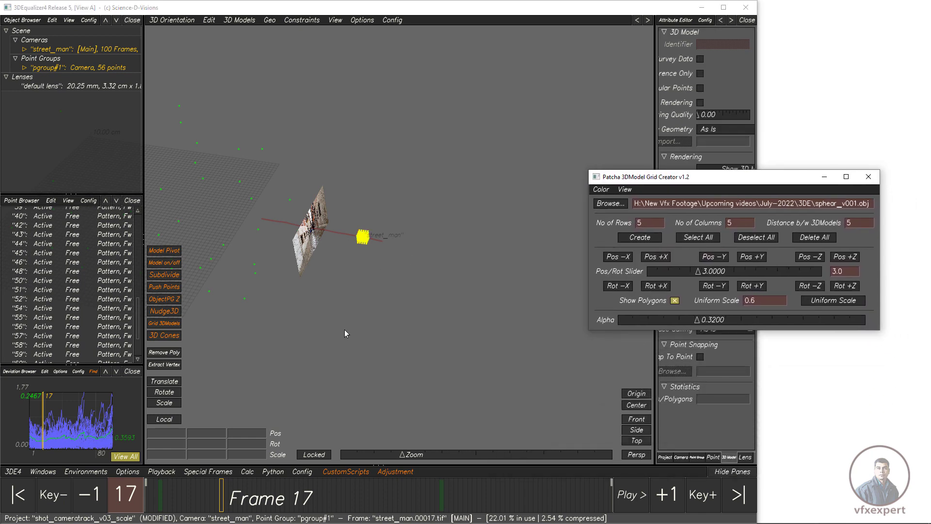
pyautogui.click(24, 68)
pyautogui.click(33, 87)
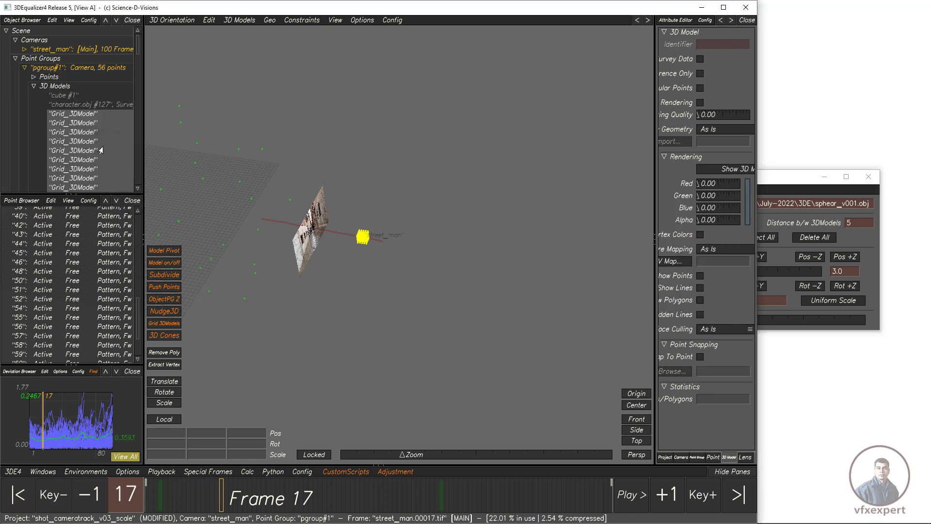
pyautogui.moveTo(773, 176); pyautogui.dragTo(781, 174)
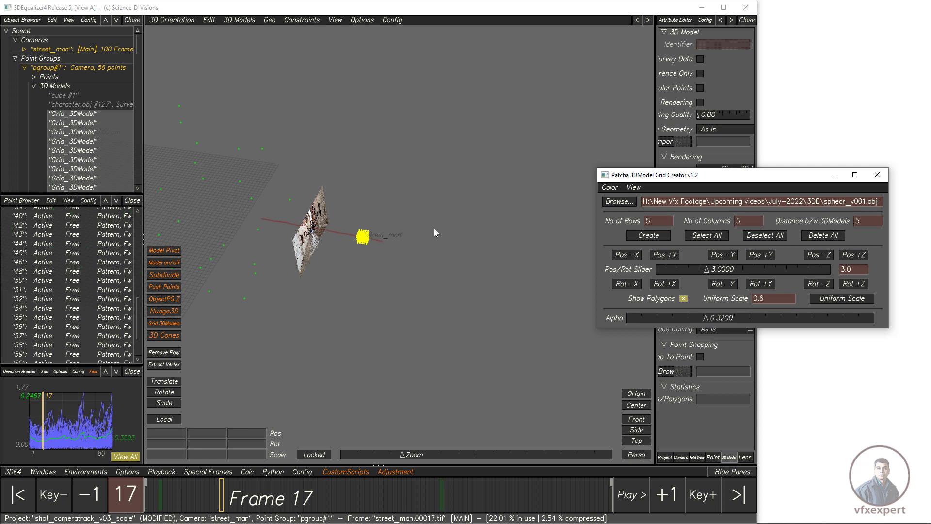
# Scale up the selected sphere grid near the camera with the Scale manipulator
pyautogui.click(170, 405)
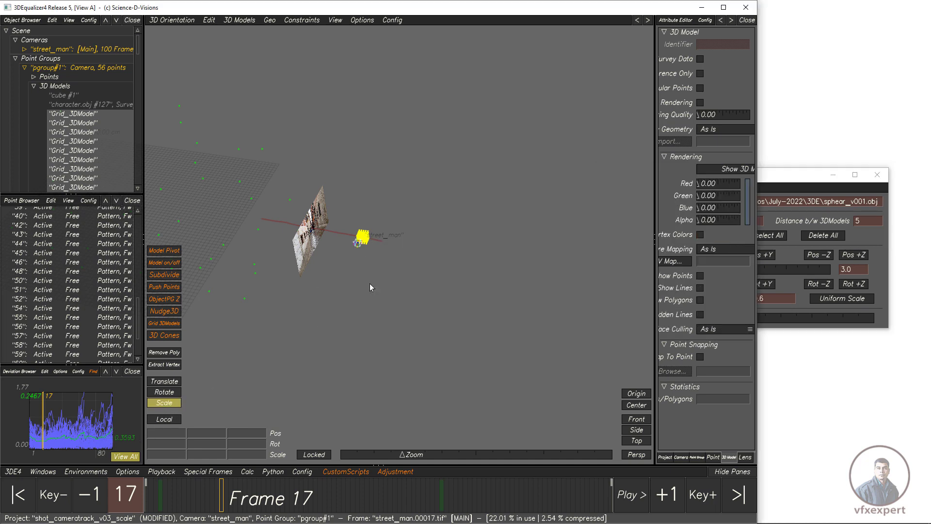
pyautogui.keyDown('alt'); pyautogui.moveTo(362, 235); pyautogui.dragTo(347, 302, button='right'); pyautogui.keyUp('alt')
pyautogui.keyDown('alt'); pyautogui.moveTo(347, 301); pyautogui.dragTo(497, 312, button='middle'); pyautogui.keyUp('alt')
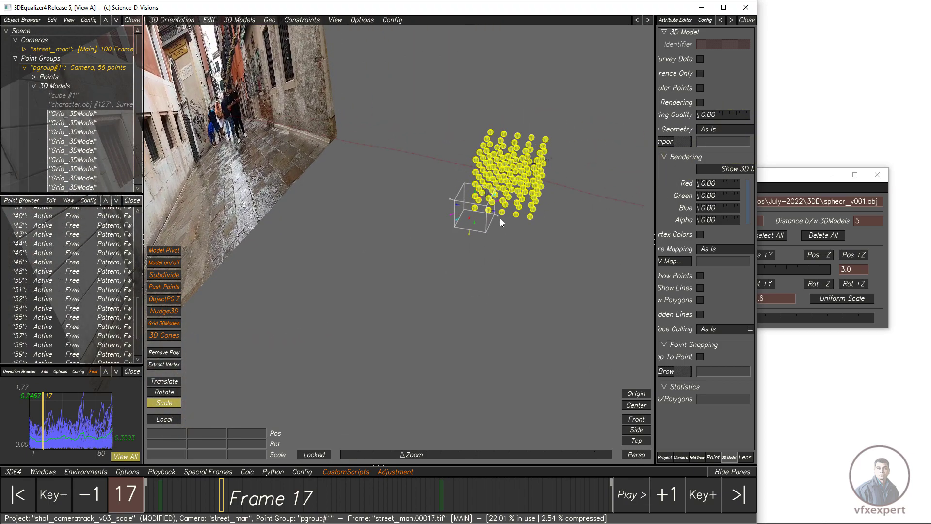
pyautogui.scroll(3, 497, 219)
pyautogui.scroll(-8, 518, 243)
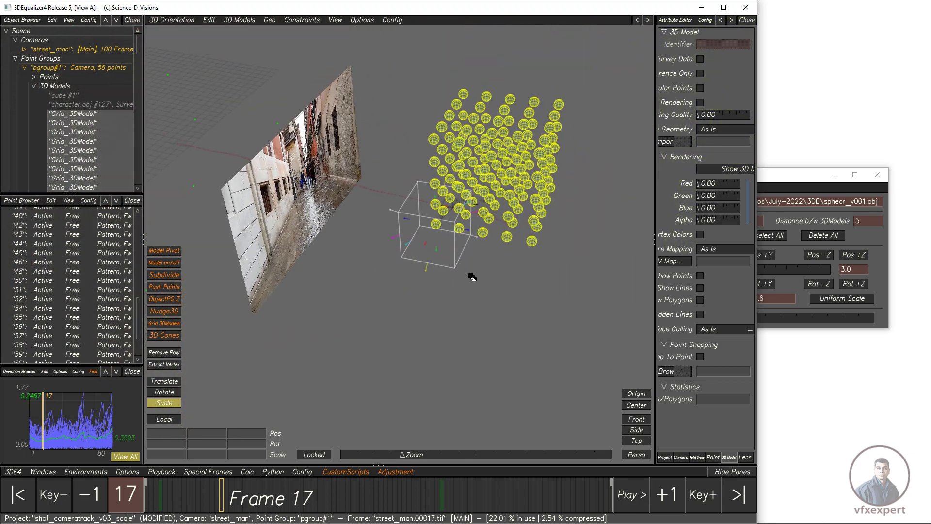
pyautogui.moveTo(443, 242); pyautogui.dragTo(472, 267)
pyautogui.keyDown('alt'); pyautogui.moveTo(463, 316); pyautogui.dragTo(457, 295, button='right'); pyautogui.keyUp('alt')
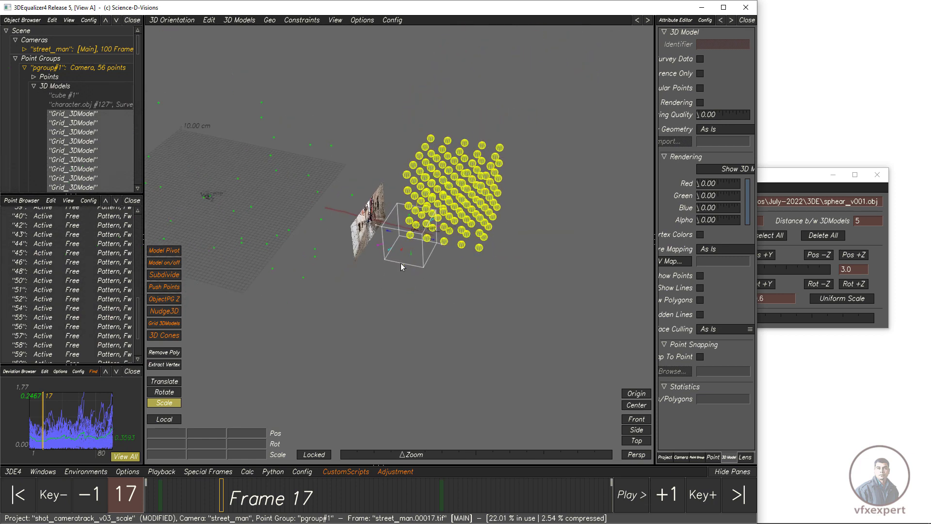
# Translate the enlarged sphere grid from the camera onto the tracked points and ground grid
pyautogui.click(175, 384)
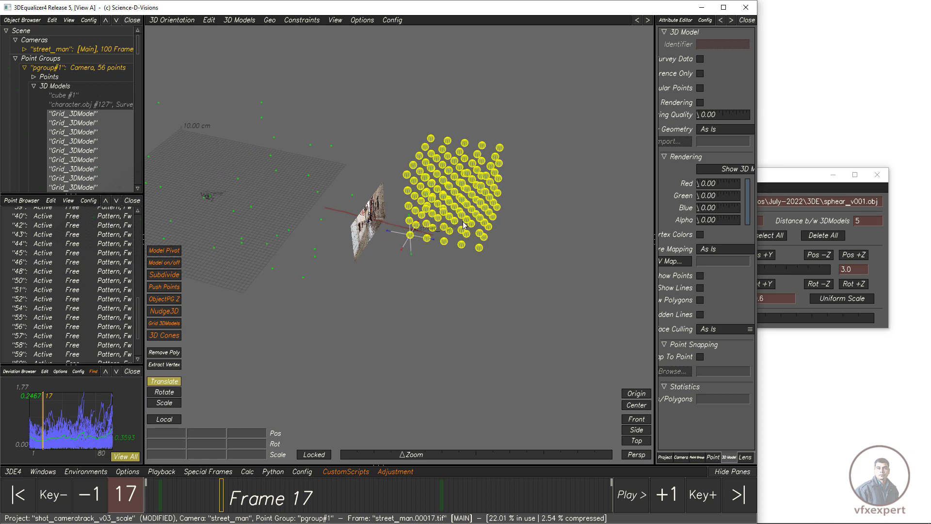
pyautogui.moveTo(431, 241); pyautogui.dragTo(246, 271)
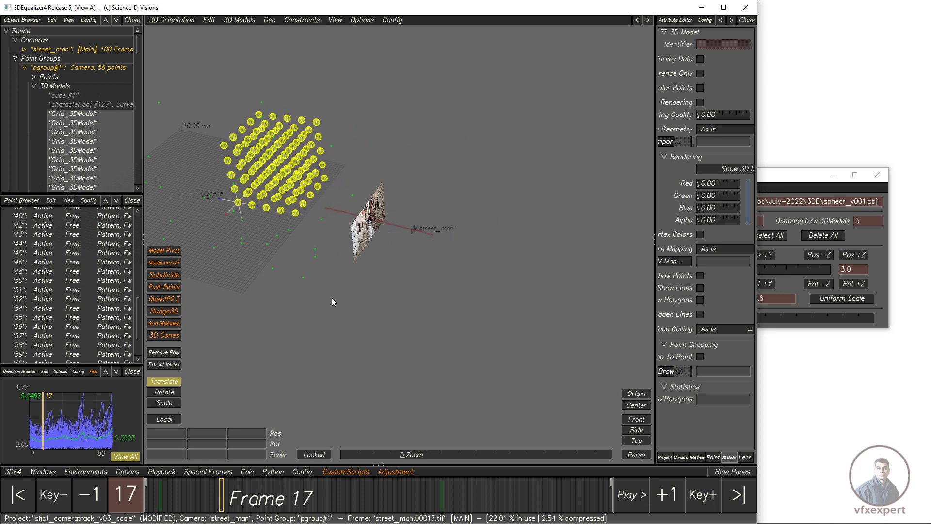
pyautogui.keyDown('alt'); pyautogui.moveTo(315, 299); pyautogui.dragTo(364, 319, button='right'); pyautogui.keyUp('alt')
pyautogui.keyDown('alt'); pyautogui.moveTo(363, 319); pyautogui.dragTo(311, 188); pyautogui.keyUp('alt')
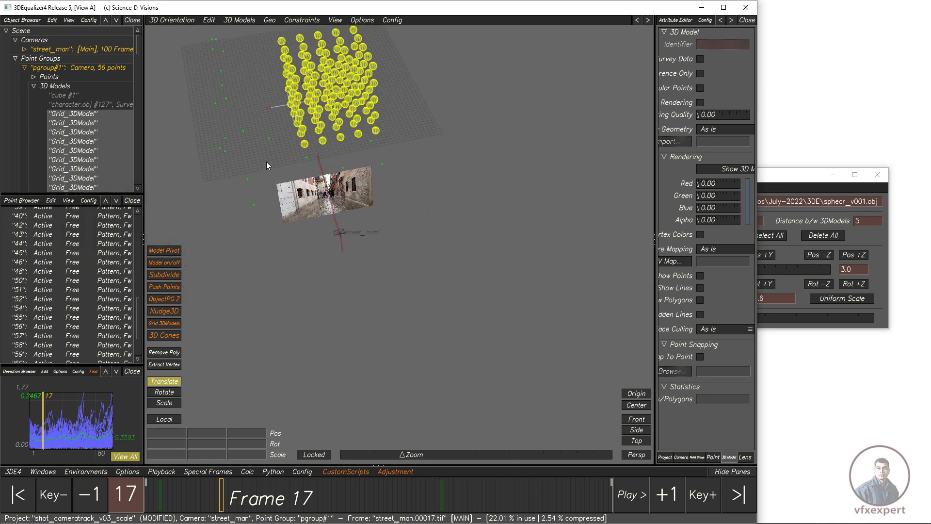
pyautogui.keyDown('alt'); pyautogui.moveTo(270, 111); pyautogui.dragTo(330, 242); pyautogui.keyUp('alt')
pyautogui.press('r')
pyautogui.keyDown('alt'); pyautogui.moveTo(330, 243); pyautogui.dragTo(308, 293, button='right'); pyautogui.keyUp('alt')
pyautogui.press('w')
pyautogui.moveTo(383, 245); pyautogui.dragTo(549, 324)
# Try recreating the sphere grid with a distance of 10 and with a distance of 20 between the models
pyautogui.hotkey('alt', 'Tab')
pyautogui.moveTo(869, 221); pyautogui.dragTo(834, 223)
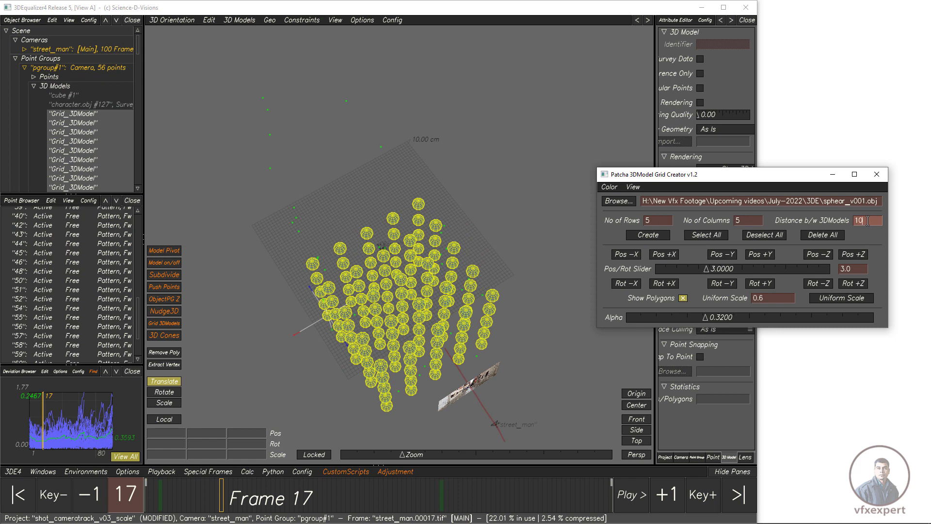
pyautogui.click(655, 236)
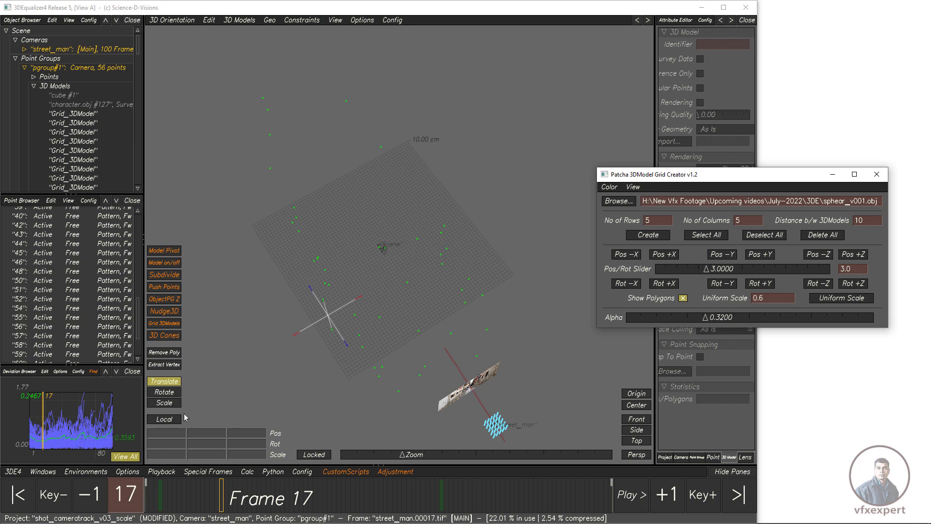
pyautogui.doubleClick(867, 219)
pyautogui.write('20')
pyautogui.click(648, 236)
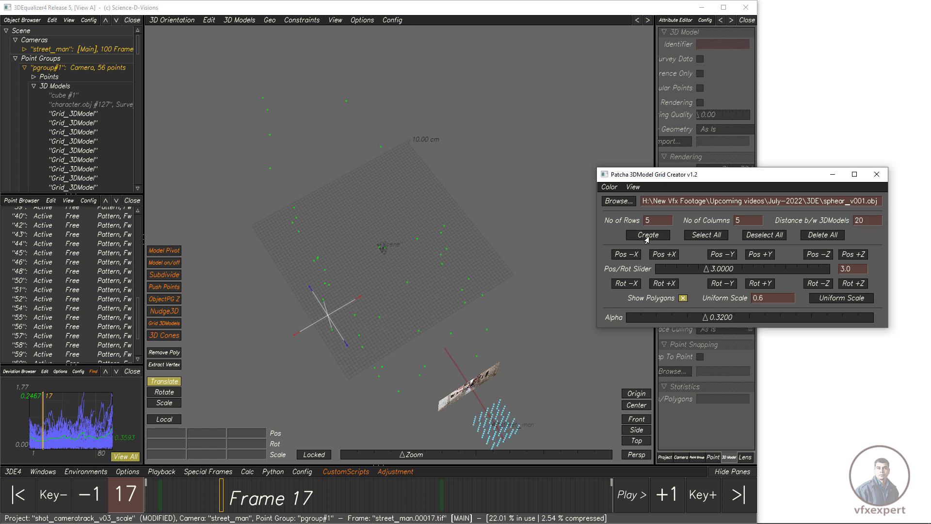
# Recreate the sphere grid with a distance of 5 between the models
pyautogui.doubleClick(872, 222)
pyautogui.keyDown('alt'); pyautogui.moveTo(445, 259); pyautogui.dragTo(468, 232); pyautogui.keyUp('alt')
pyautogui.click(789, 190)
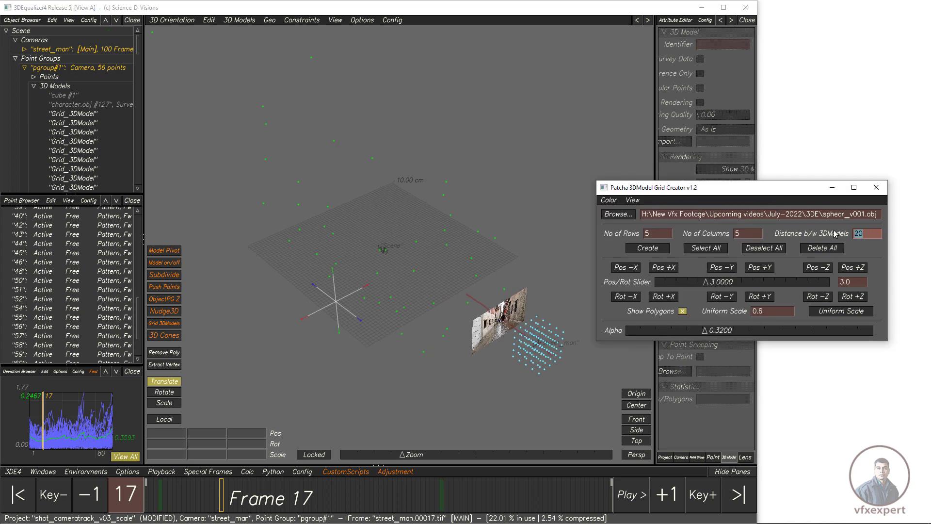
pyautogui.press('Return')
pyautogui.click(654, 248)
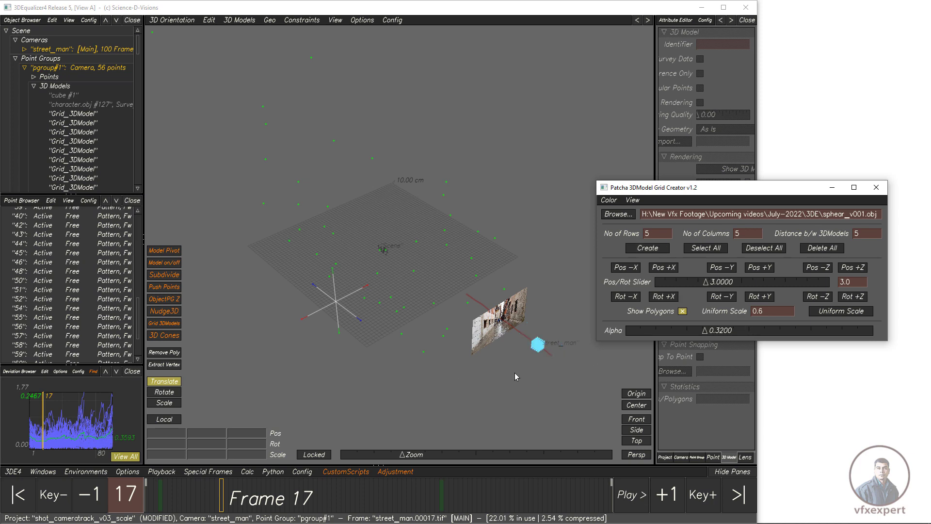
# Select all the new grid models, scale them up and move them towards the tracked points
pyautogui.moveTo(514, 373); pyautogui.dragTo(473, 344, button='middle')
pyautogui.click(167, 403)
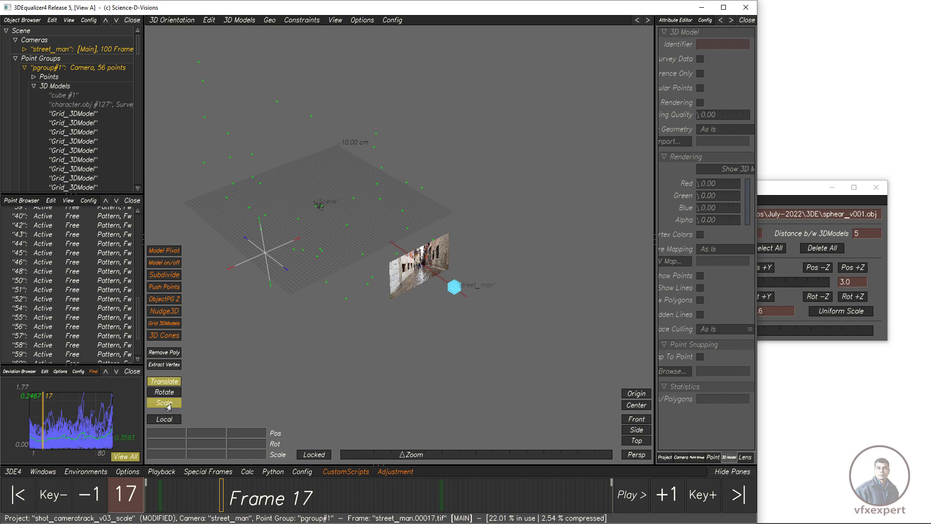
pyautogui.click(169, 382)
pyautogui.moveTo(802, 188); pyautogui.dragTo(814, 191)
pyautogui.click(720, 251)
pyautogui.middleClick(394, 353)
pyautogui.keyDown('alt'); pyautogui.moveTo(394, 353); pyautogui.dragTo(519, 334, button='right'); pyautogui.keyUp('alt')
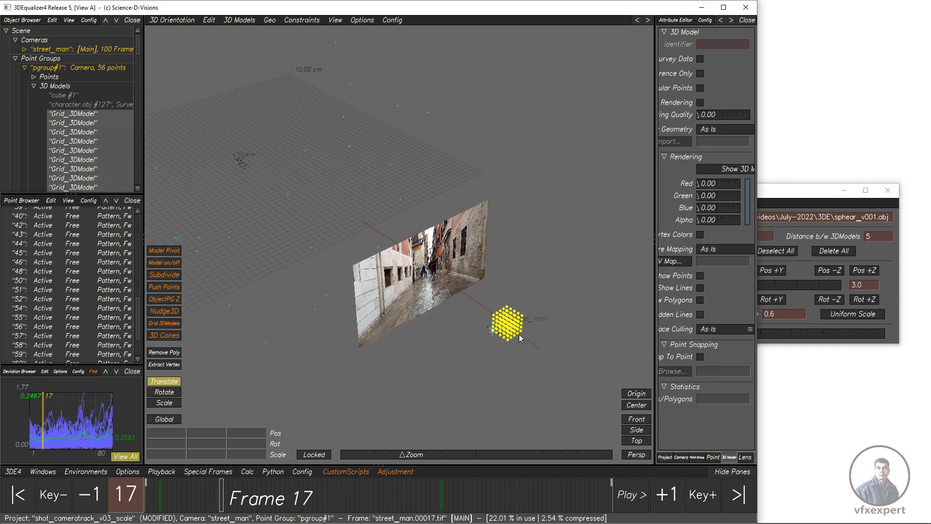
pyautogui.keyDown('alt'); pyautogui.moveTo(519, 334); pyautogui.dragTo(452, 233); pyautogui.keyUp('alt')
pyautogui.press('r')
pyautogui.keyDown('alt'); pyautogui.moveTo(450, 236); pyautogui.dragTo(366, 254, button='right'); pyautogui.keyUp('alt')
pyautogui.press('w')
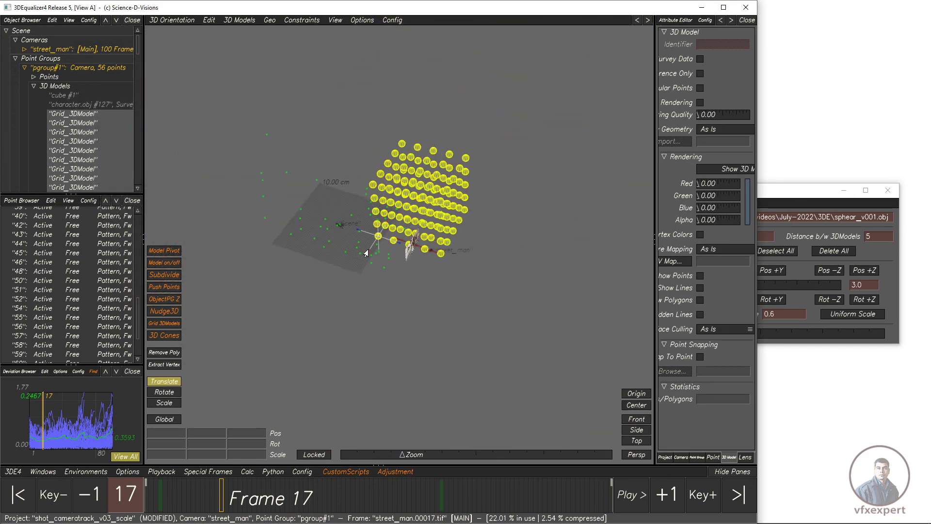
pyautogui.moveTo(365, 254); pyautogui.dragTo(330, 291)
# Rotate the sphere grid about +Z and +Y, and shift it along -Z with the position/rotation step at 8.2125
pyautogui.moveTo(798, 191); pyautogui.dragTo(803, 192)
pyautogui.click(856, 300)
pyautogui.click(788, 303)
pyautogui.keyDown('alt'); pyautogui.moveTo(388, 283); pyautogui.dragTo(388, 259); pyautogui.keyUp('alt')
pyautogui.moveTo(803, 193); pyautogui.dragTo(807, 199)
pyautogui.moveTo(727, 291); pyautogui.dragTo(819, 291)
pyautogui.click(839, 276)
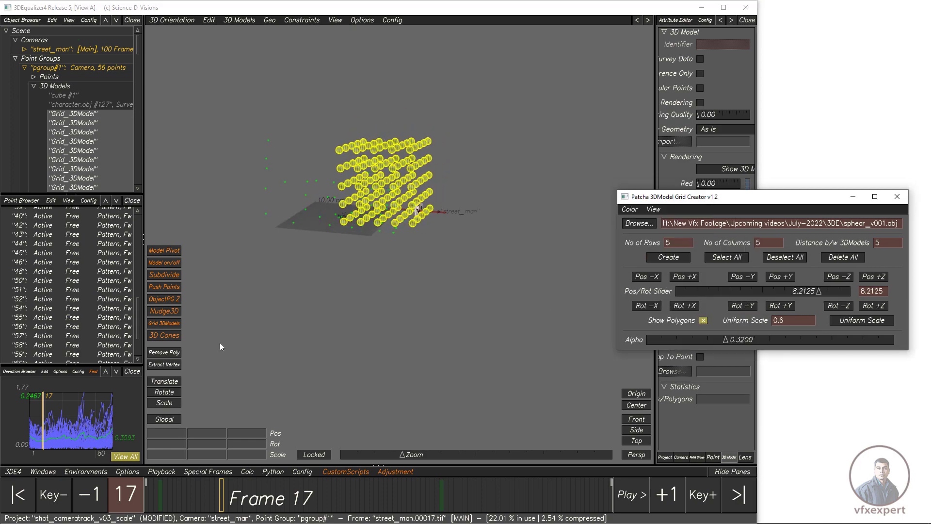
# Turn on the Translate manipulator and shift the sphere grid along +X in six increments of 8.2125
pyautogui.click(165, 381)
pyautogui.keyDown('alt'); pyautogui.moveTo(408, 269); pyautogui.dragTo(546, 301); pyautogui.keyUp('alt')
pyautogui.moveTo(547, 301); pyautogui.dragTo(439, 317, button='middle')
pyautogui.click(819, 199)
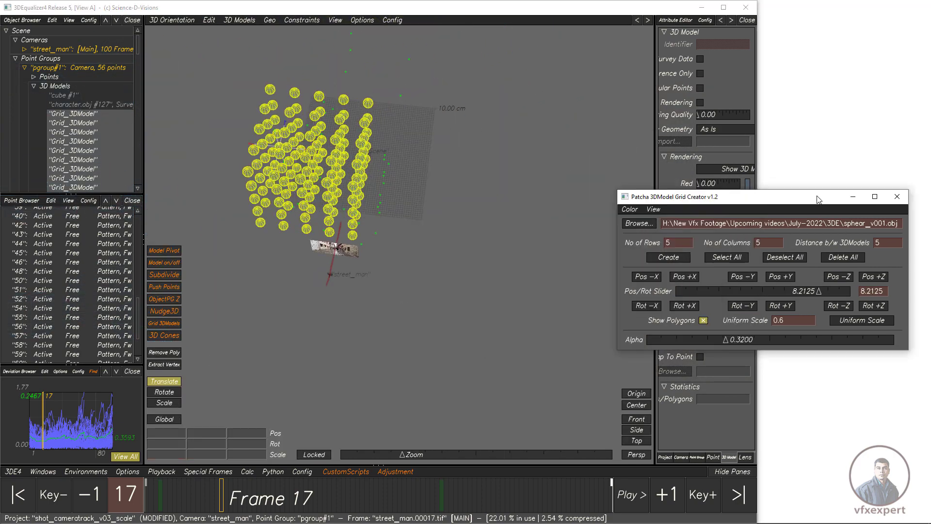
pyautogui.click(683, 276)
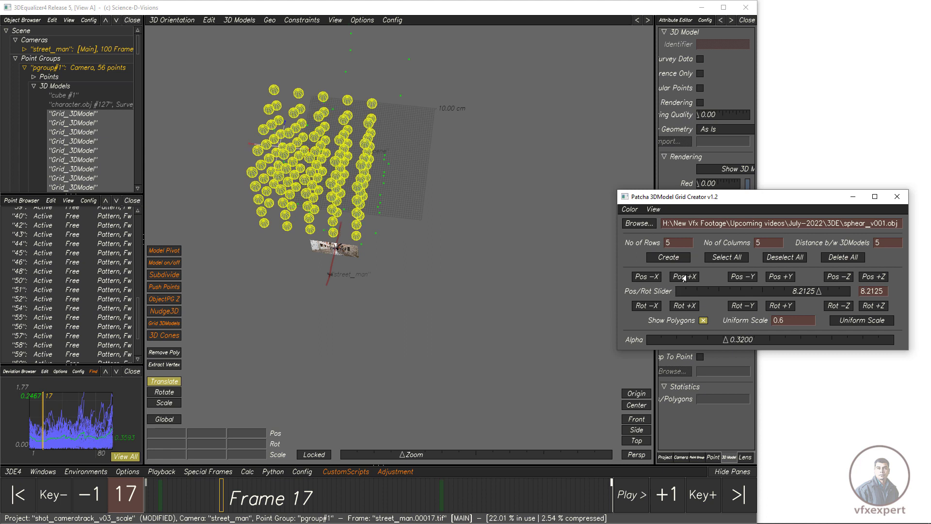
pyautogui.click(684, 276)
pyautogui.click(684, 276)
pyautogui.click(684, 276)
pyautogui.click(684, 277)
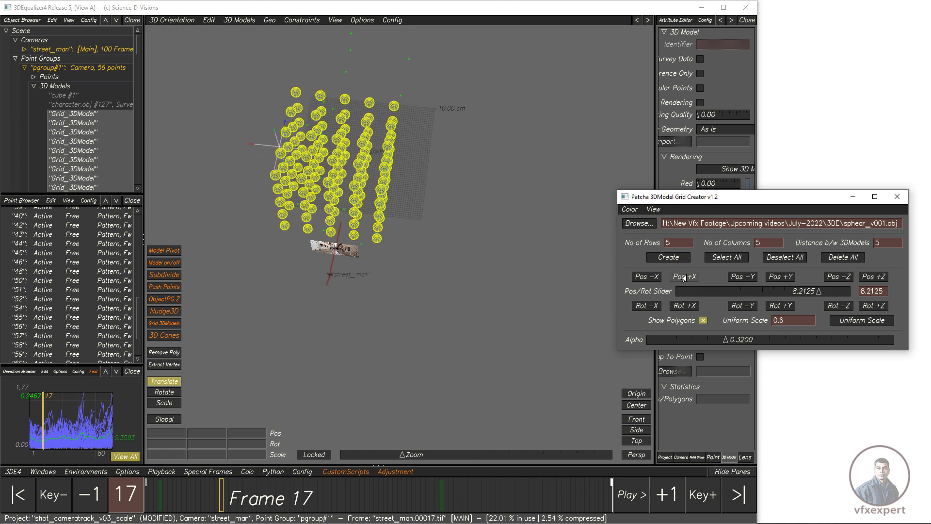
pyautogui.click(684, 277)
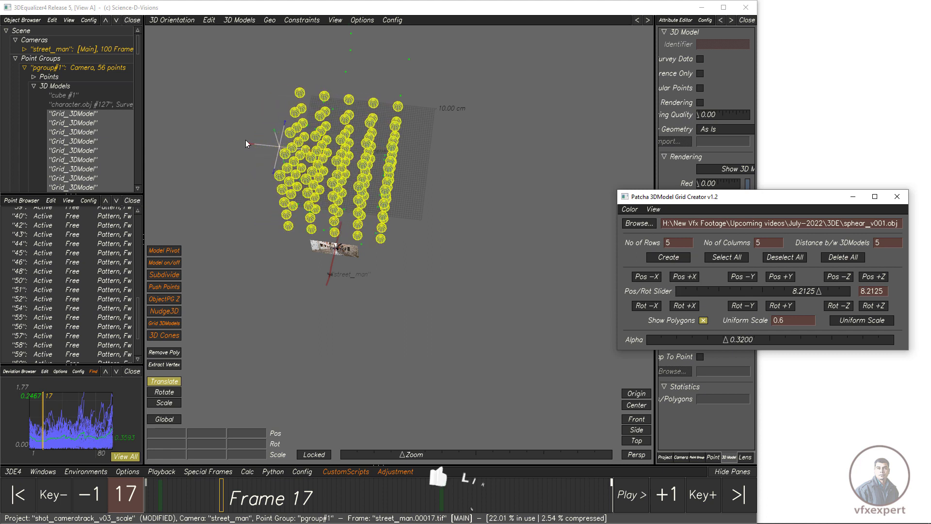
# Check the sphere grid against the footage in the Lineup view by playing the shot from frame 1
pyautogui.click(495, 310)
pyautogui.press('F5')
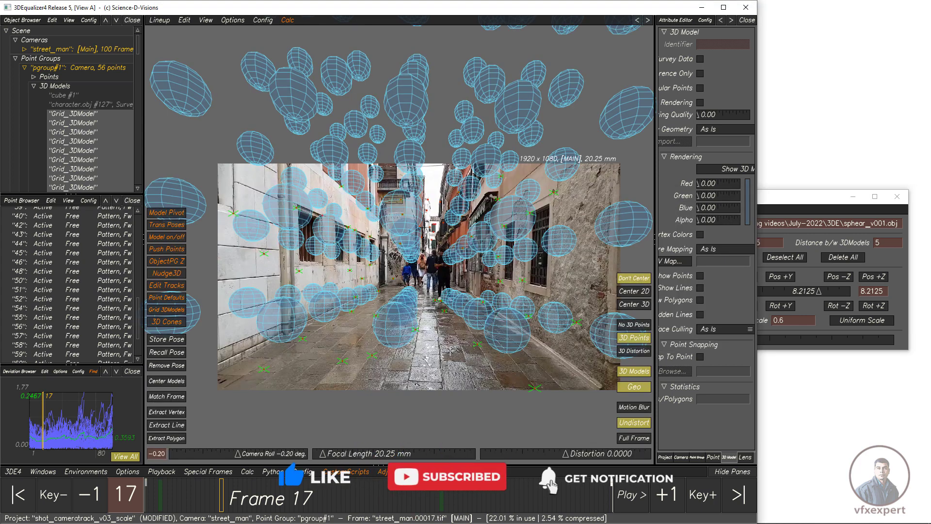
pyautogui.moveTo(270, 500); pyautogui.dragTo(146, 499)
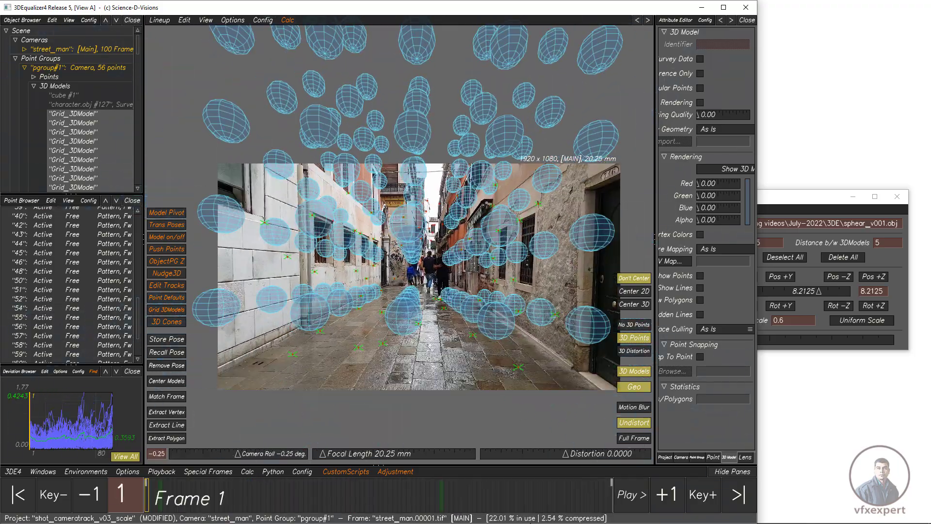
pyautogui.click(628, 508)
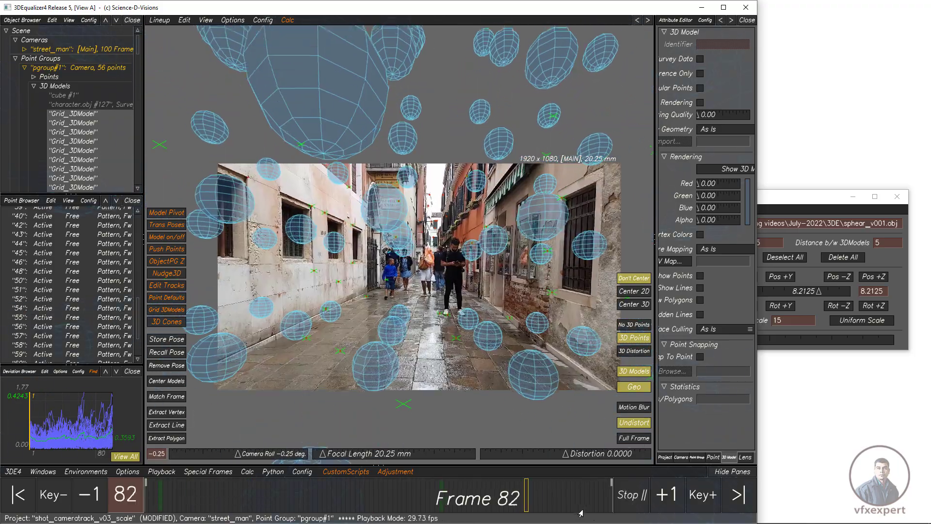
pyautogui.click(625, 495)
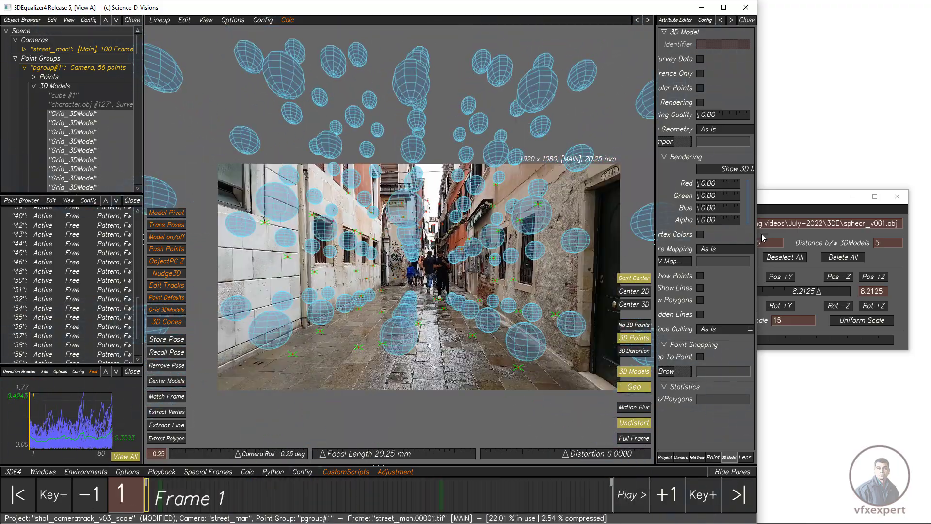
# Color the grid models green in the Grid Creator and lower their alpha to 0.2902
pyautogui.click(788, 198)
pyautogui.click(633, 210)
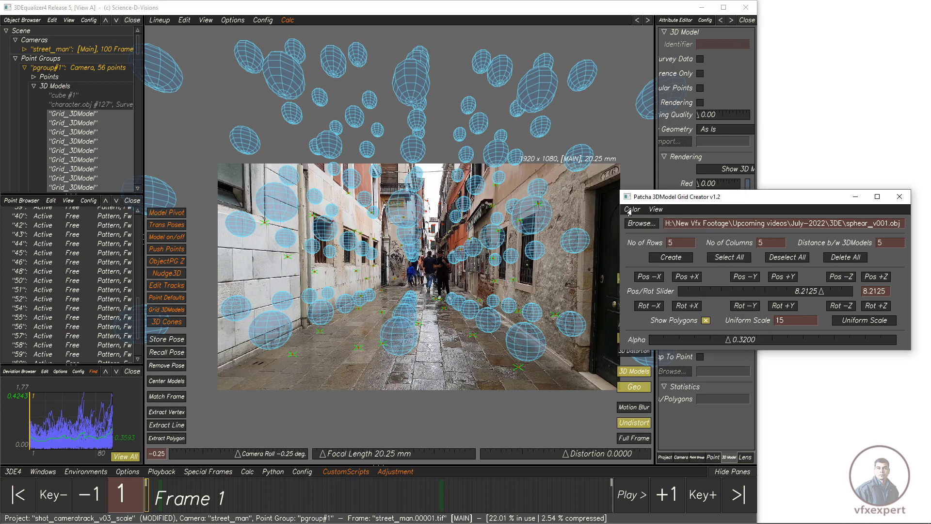
pyautogui.click(634, 229)
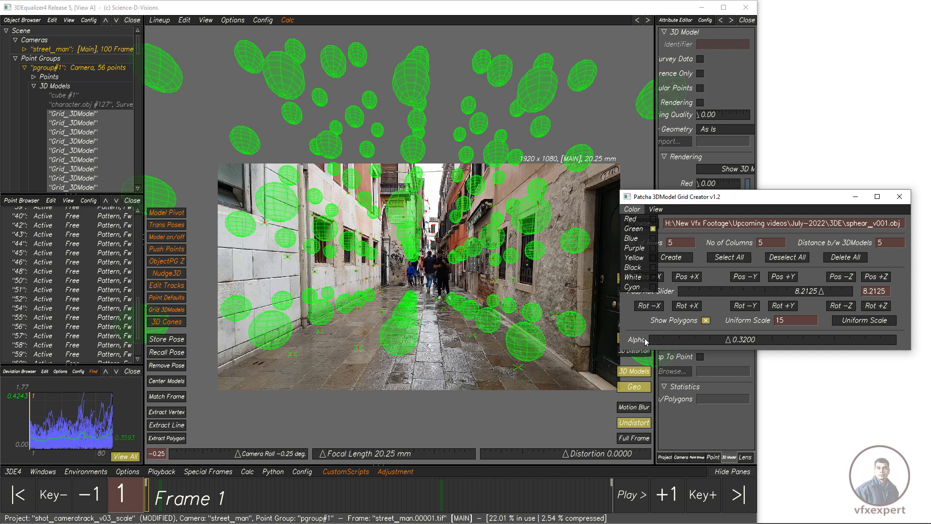
pyautogui.click(737, 343)
pyautogui.moveTo(737, 342)
pyautogui.mouseDown()
pyautogui.moveTo(699, 348)
pyautogui.moveTo(720, 347)
pyautogui.mouseUp()
# Set the grid models' color to cyan with an alpha of 0.3863, and minimize the Grid Creator window
pyautogui.click(632, 209)
pyautogui.click(633, 286)
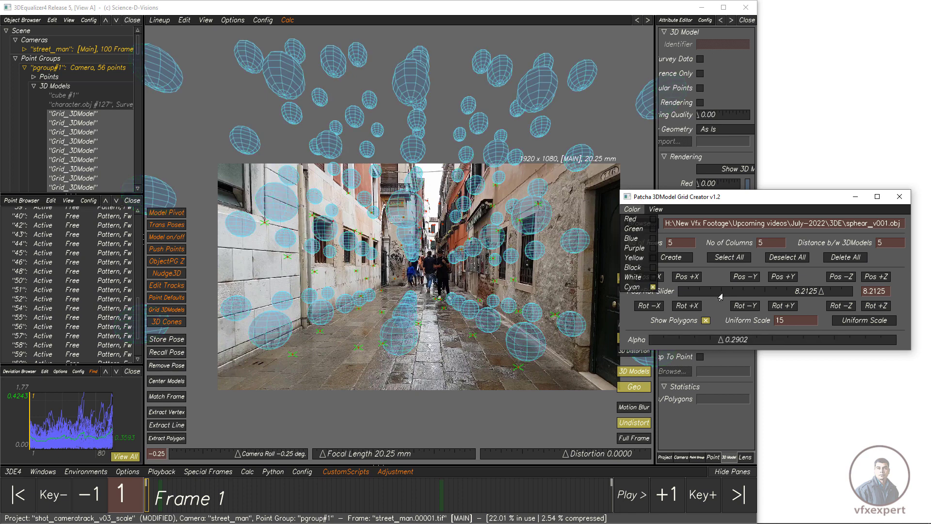
pyautogui.moveTo(724, 343); pyautogui.dragTo(744, 341)
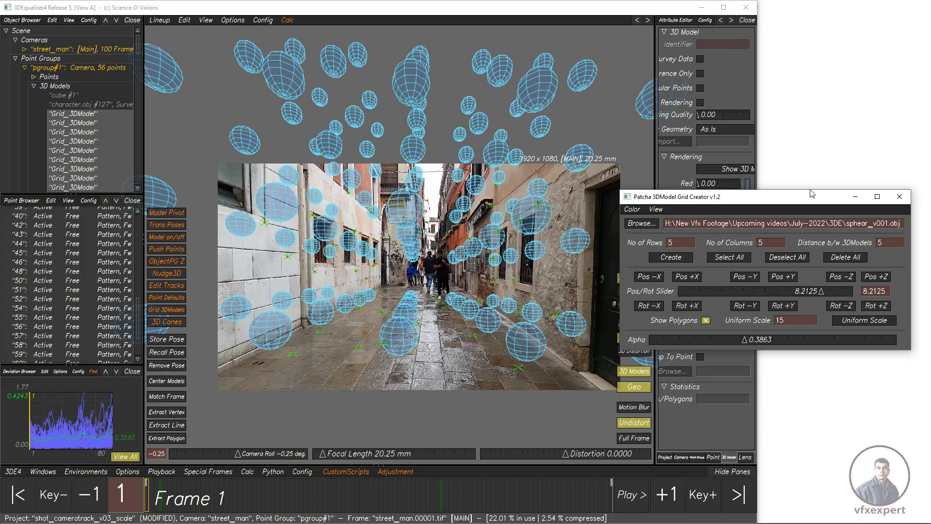
pyautogui.click(856, 197)
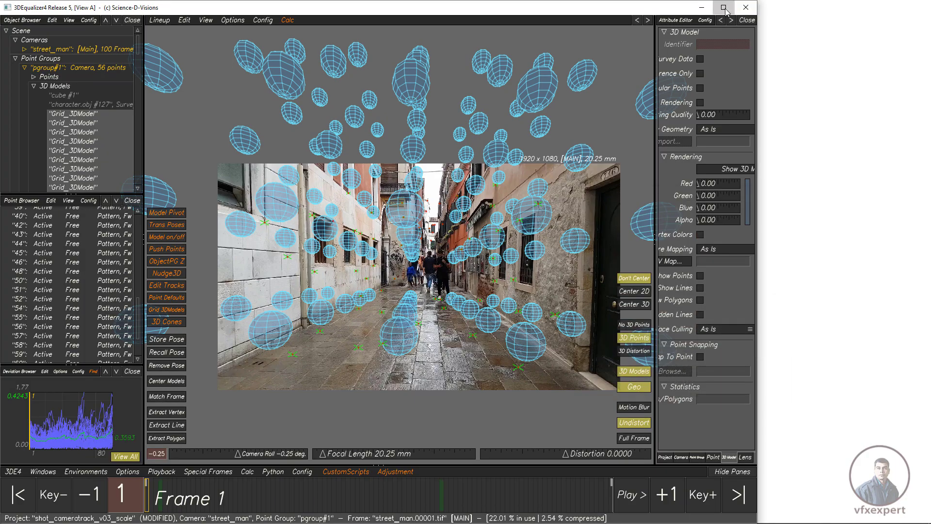
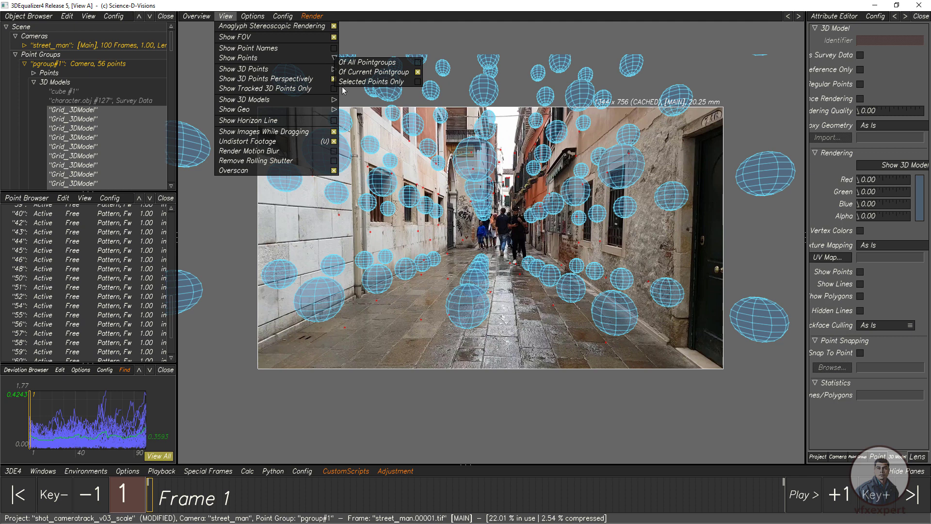
# Limit the displayed points to selected points only and open the Save out Rendered Frames dialog
pyautogui.click(359, 83)
pyautogui.click(313, 17)
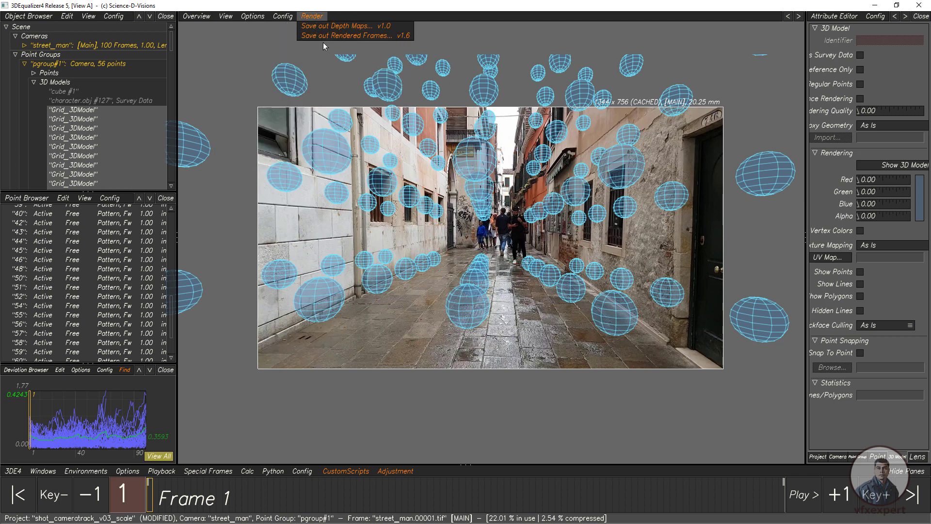
pyautogui.click(383, 36)
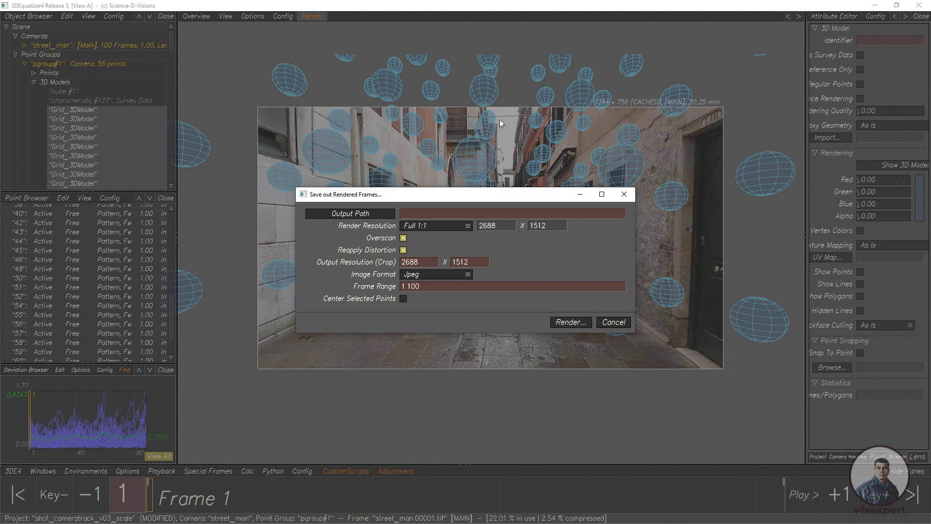
# Browse for the render output path and create a new directory named "3d grid" inside h:\New Vfx Footage\3DE
pyautogui.click(363, 212)
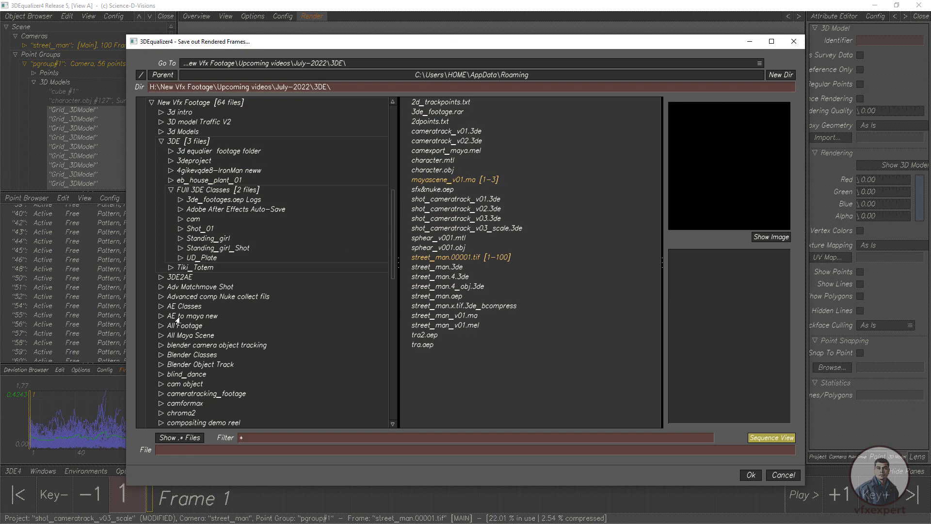
pyautogui.click(171, 192)
pyautogui.click(199, 142)
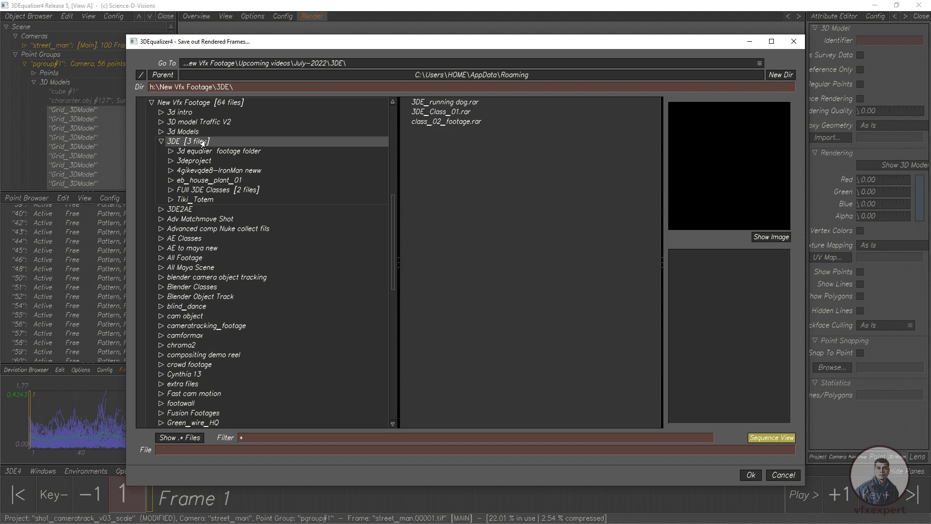
pyautogui.click(781, 75)
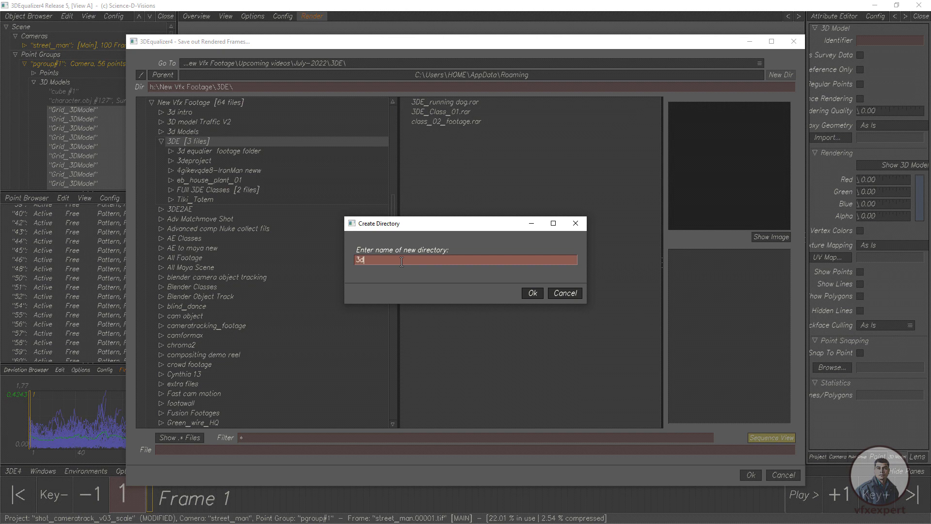
pyautogui.click(542, 292)
# Set the render output to shot_gridrender.####.jpeg in the 3d grid folder
pyautogui.click(200, 451)
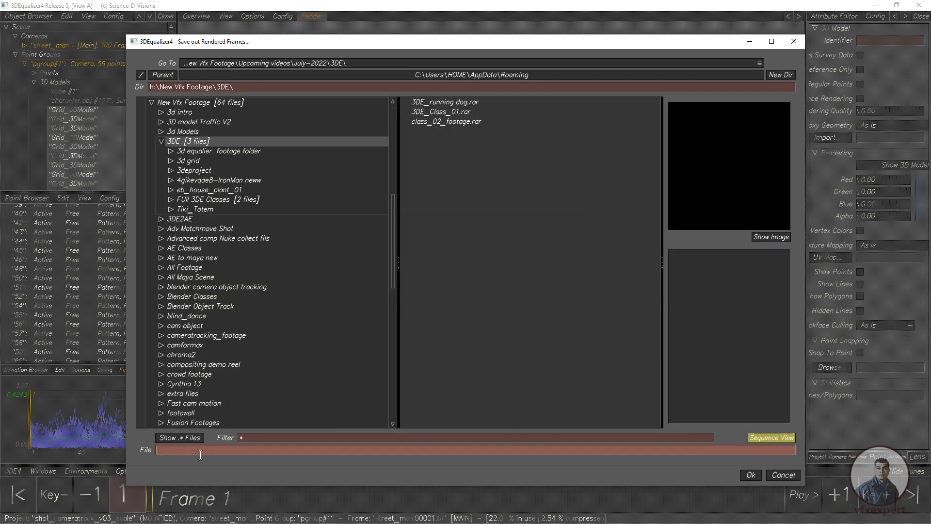
pyautogui.write('shot_gridren')
pyautogui.write('der.####.j')
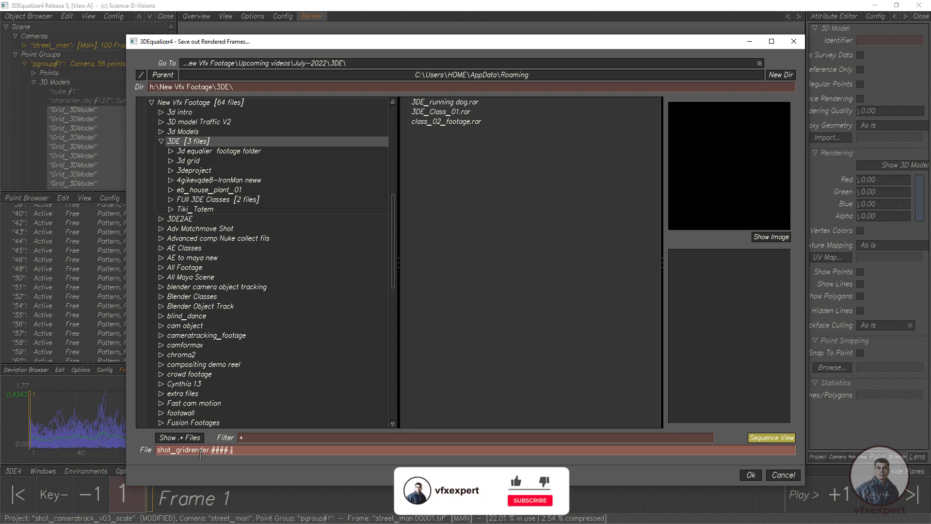
pyautogui.write('peg')
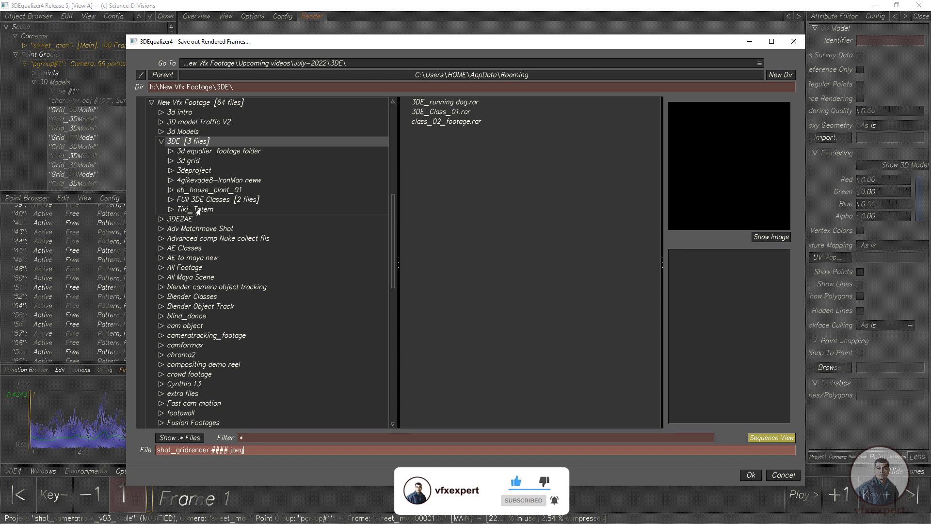
pyautogui.click(189, 161)
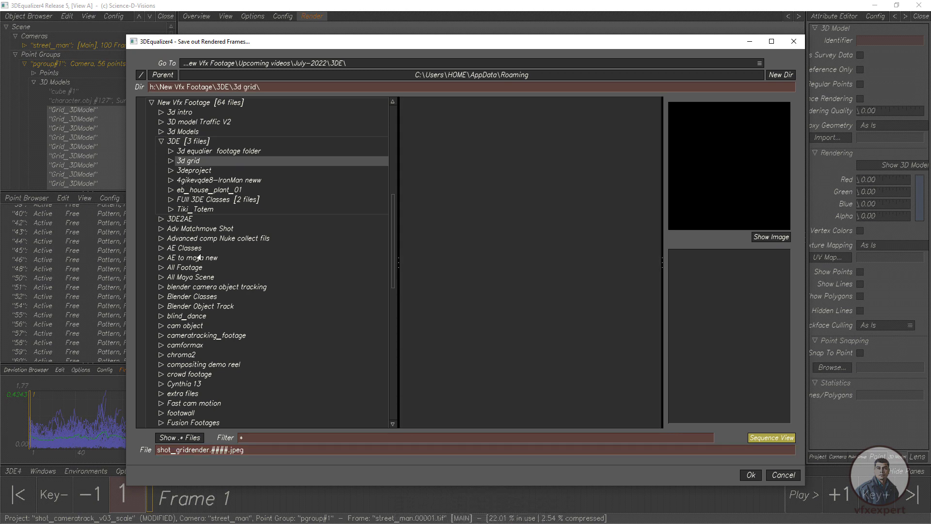
pyautogui.click(262, 450)
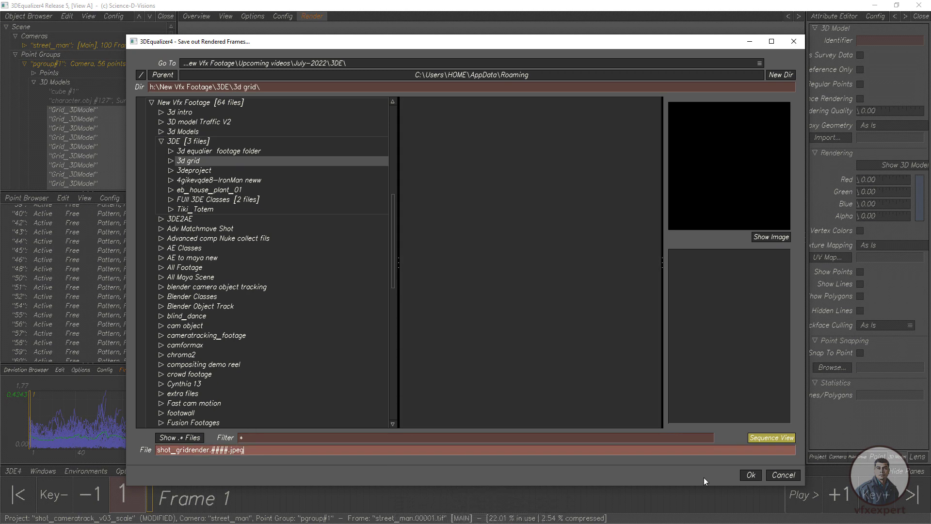
pyautogui.click(753, 476)
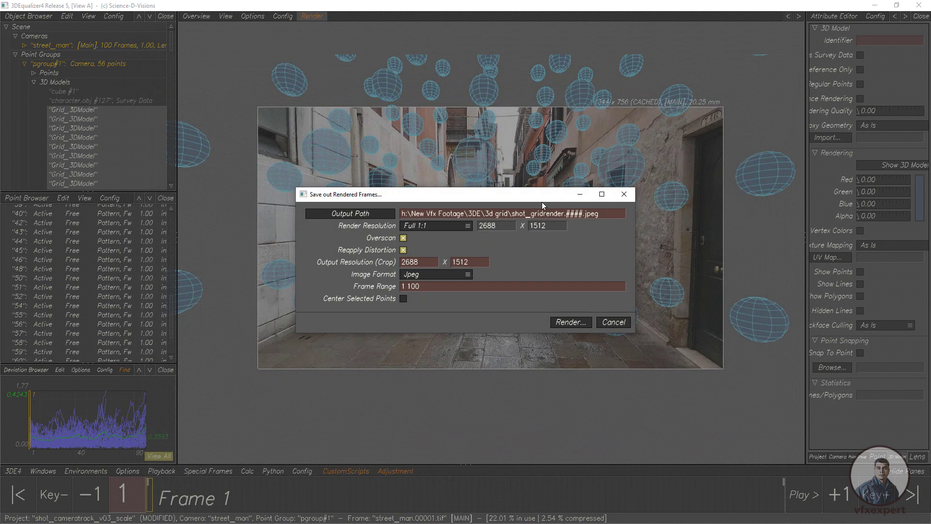
# Turn off Overscan and Reapply Distortion, and render frames 1 to 100 as Jpeg at 1920 x 1080
pyautogui.click(403, 250)
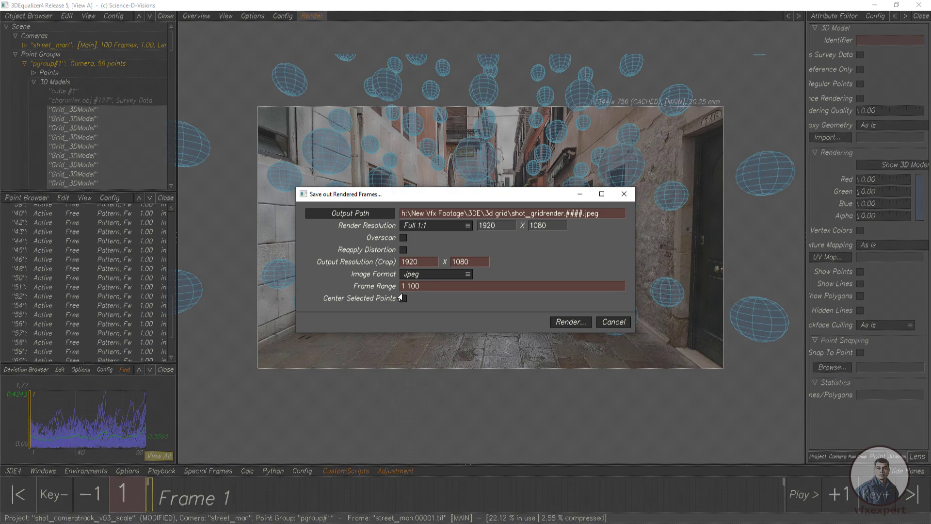
pyautogui.click(424, 289)
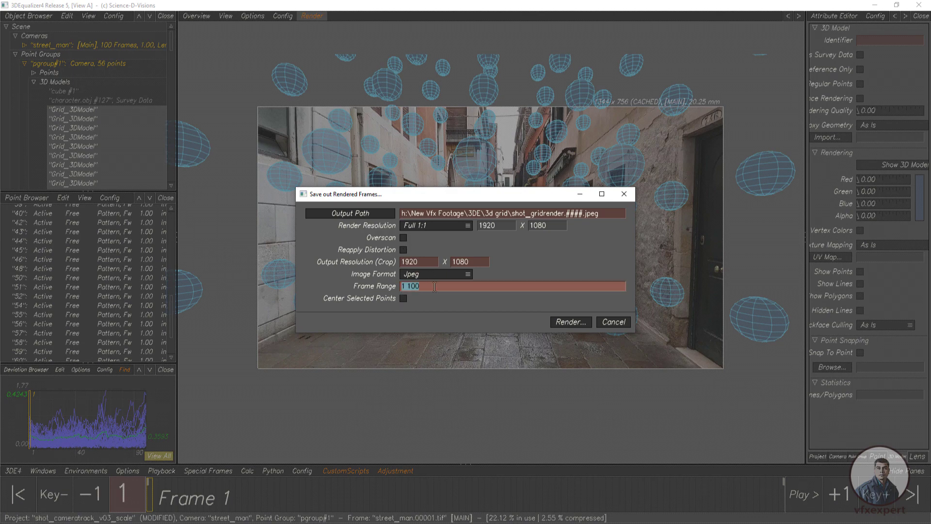
pyautogui.doubleClick(423, 264)
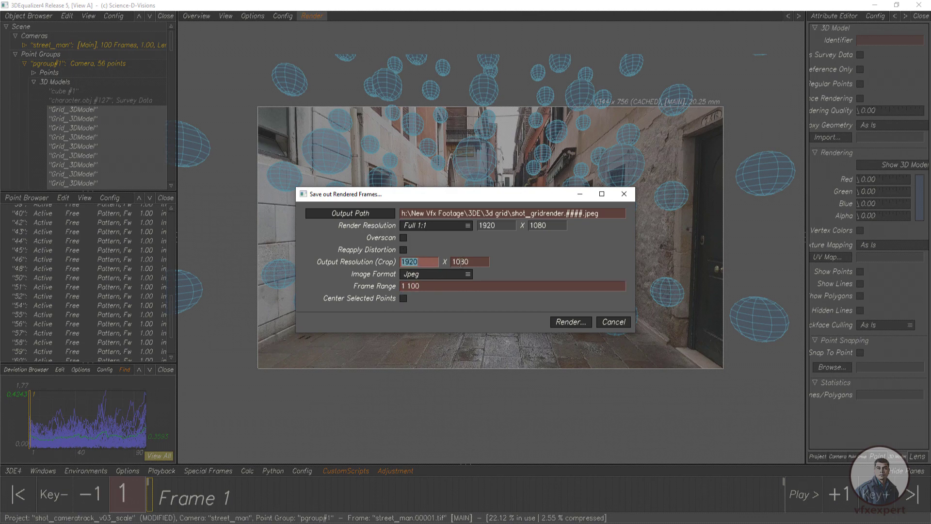
pyautogui.doubleClick(462, 263)
pyautogui.click(522, 316)
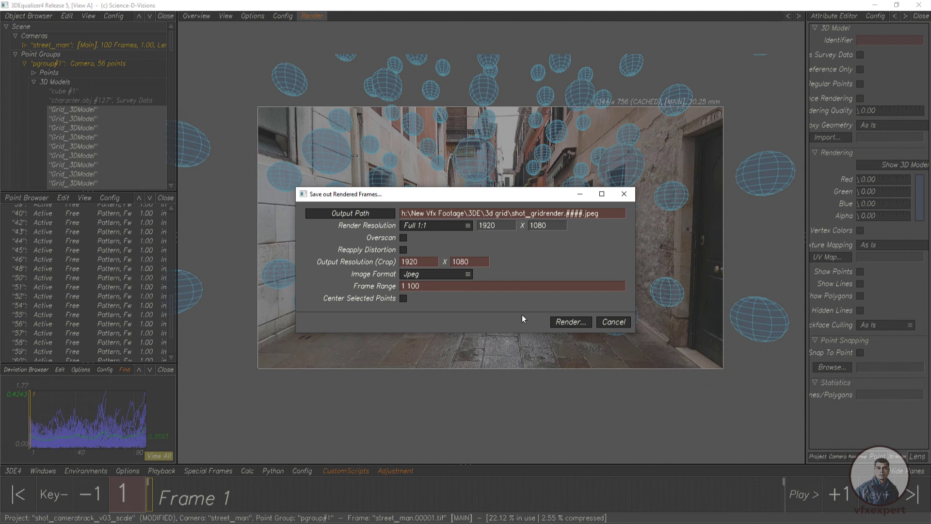
pyautogui.click(567, 322)
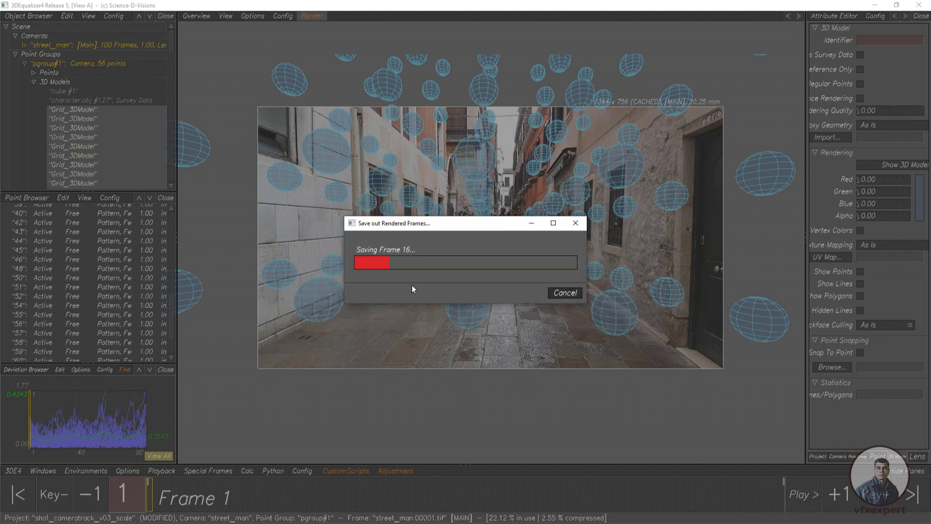